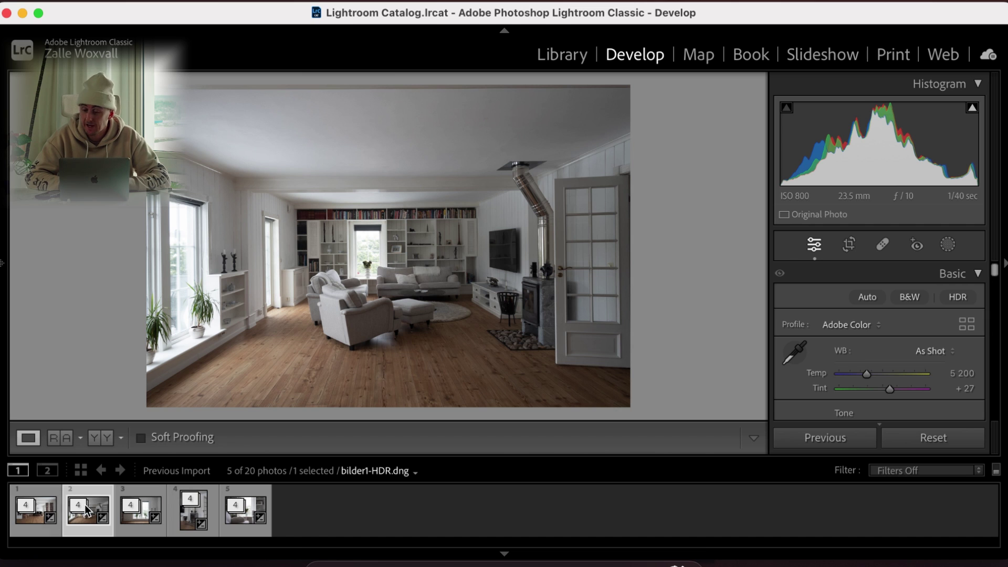
Step: Preview the dining-room, living-room and bilder7-HDR.dng photos, then return to the living-room shot bilder4-HDR.dng
{"action": "left_click", "coordinate": [32, 516]}
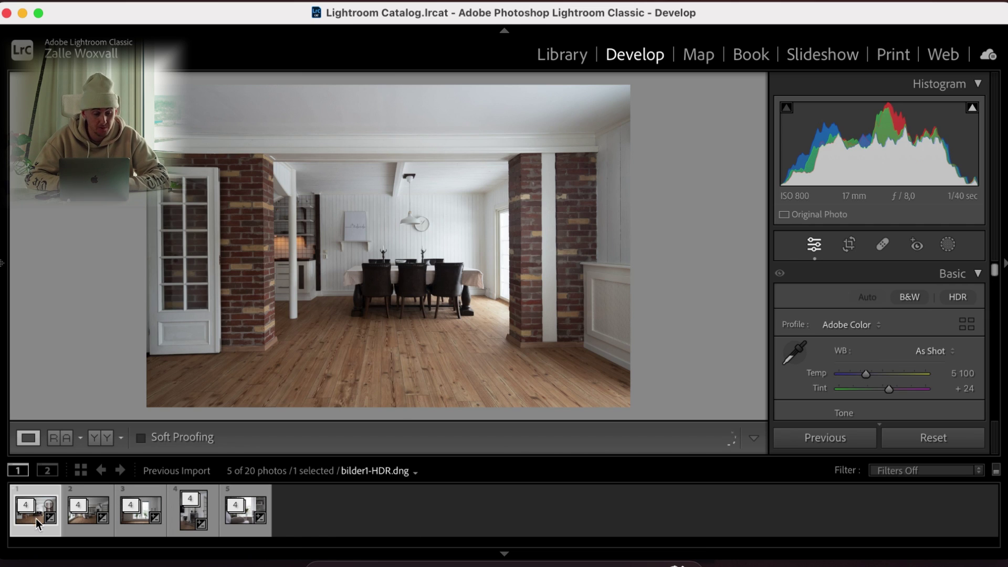
{"action": "left_click", "coordinate": [78, 524]}
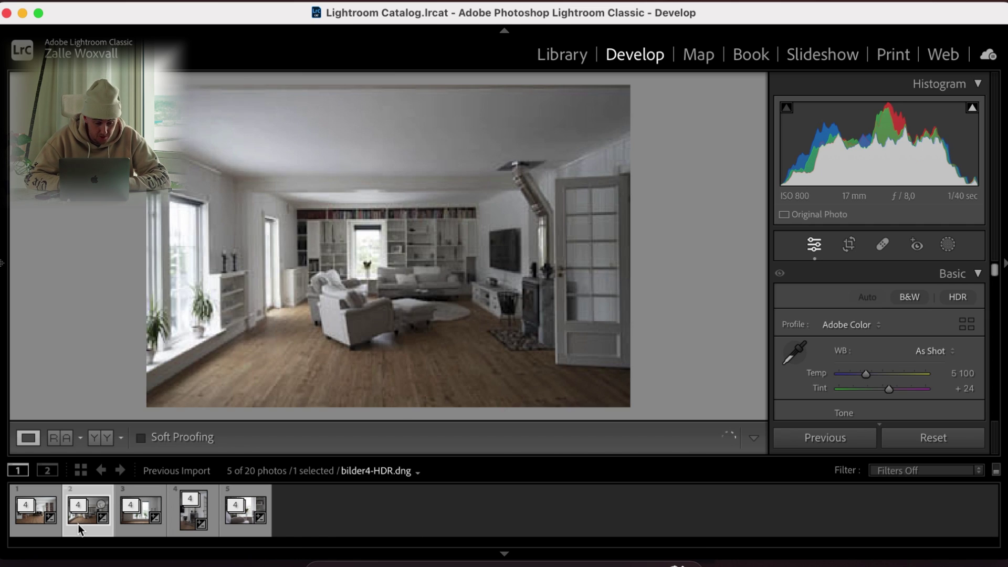
{"action": "left_click", "coordinate": [131, 522]}
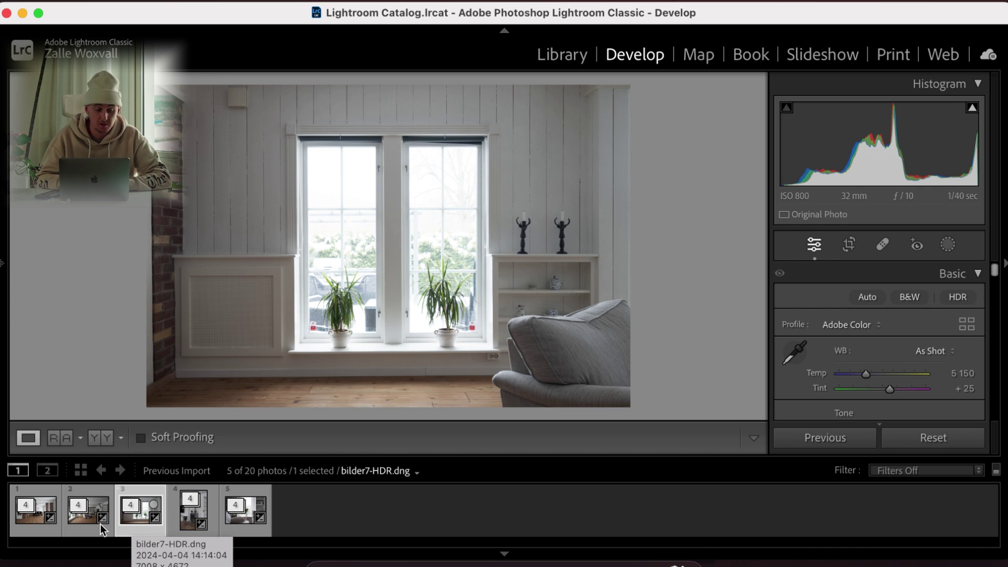
{"action": "left_click", "coordinate": [77, 525]}
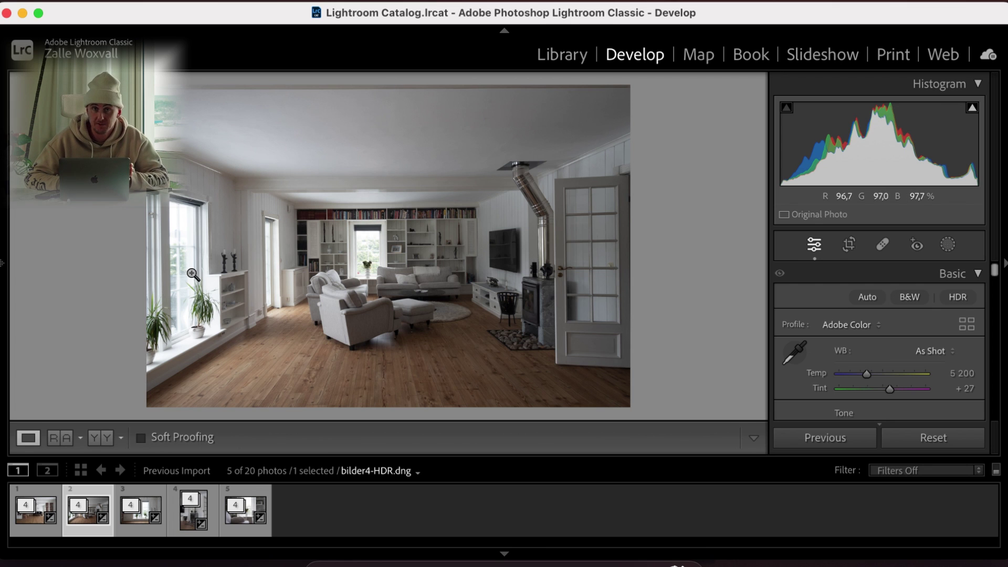
Step: Turn on HDR editing and raise Exposure to +0.53
{"action": "left_click", "coordinate": [958, 297]}
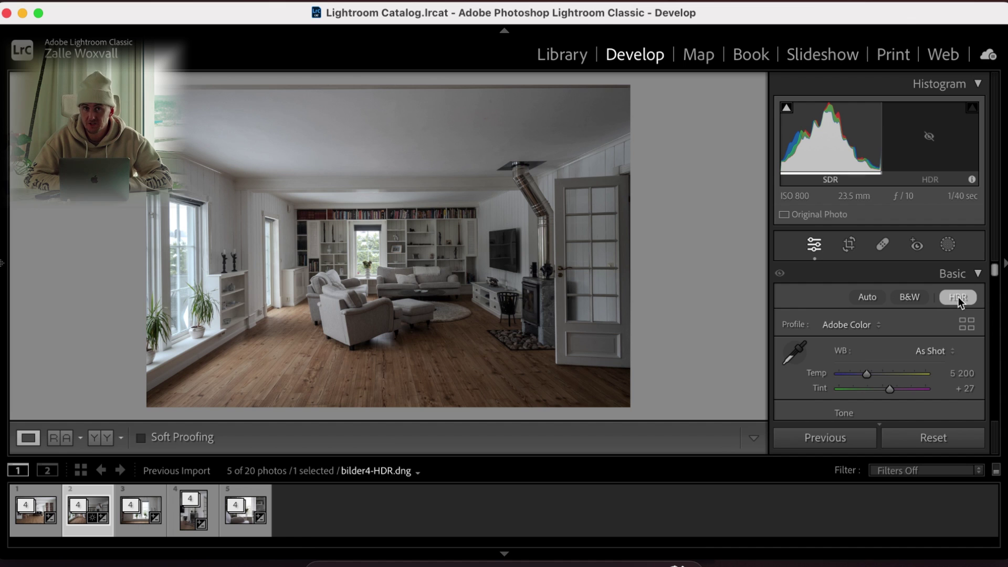
{"action": "scroll", "coordinate": [959, 297], "scroll_direction": "down", "scroll_amount": 10}
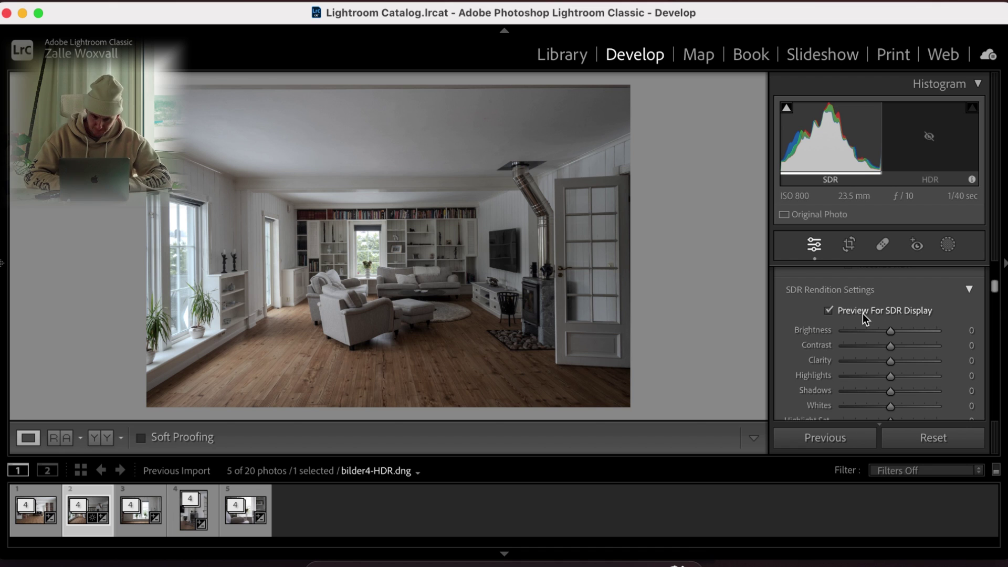
{"action": "scroll", "coordinate": [863, 313], "scroll_direction": "up", "scroll_amount": 8}
{"action": "scroll", "coordinate": [862, 314], "scroll_direction": "up", "scroll_amount": 1}
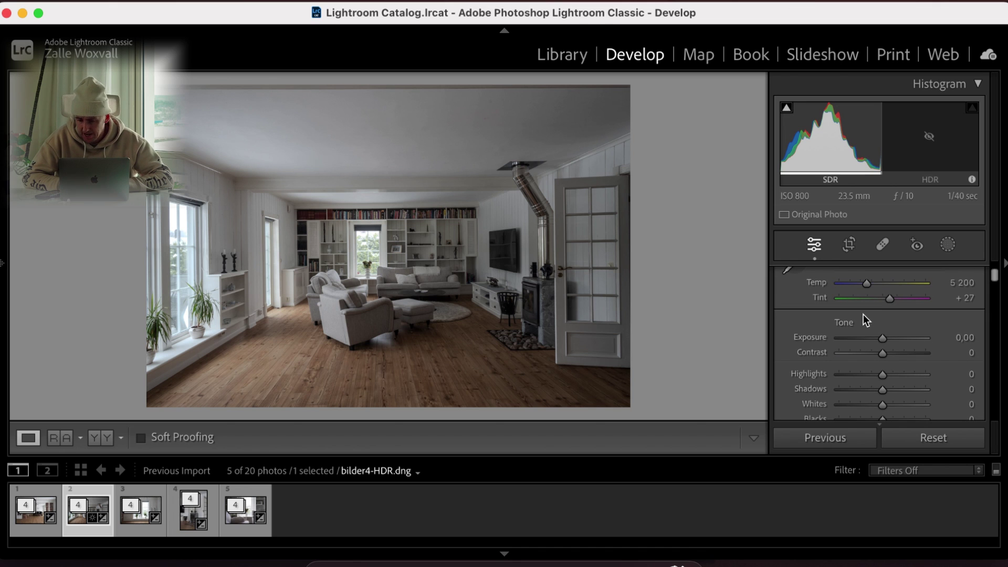
{"action": "mouse_move", "coordinate": [944, 343]}
{"action": "left_mouse_down"}
{"action": "mouse_move", "coordinate": [969, 343]}
{"action": "mouse_move", "coordinate": [957, 342]}
{"action": "left_mouse_up"}
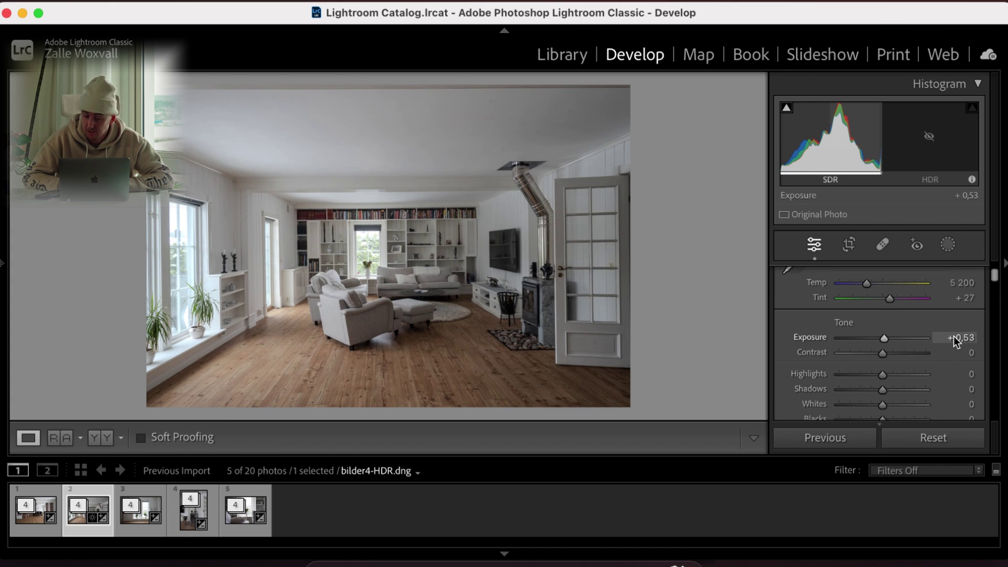
Step: Set Contrast to +6, Highlights to -8 and Blacks to -6
{"action": "scroll", "coordinate": [912, 344], "scroll_direction": "down", "scroll_amount": 1}
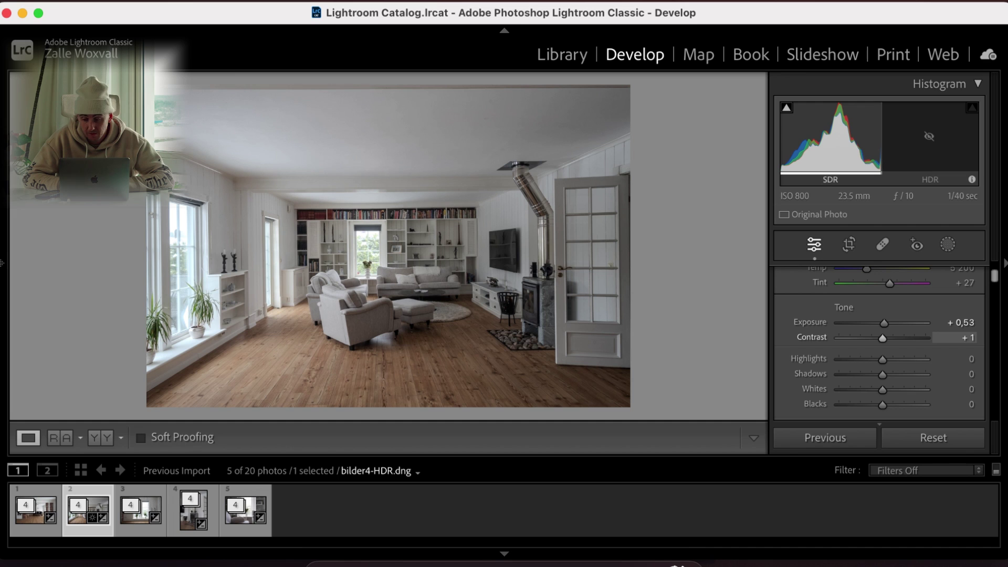
{"action": "left_click_drag", "start_coordinate": [953, 338], "coordinate": [956, 338]}
{"action": "scroll", "coordinate": [883, 314], "scroll_direction": "down", "scroll_amount": 3}
{"action": "left_click_drag", "start_coordinate": [884, 314], "coordinate": [880, 316]}
{"action": "scroll", "coordinate": [882, 297], "scroll_direction": "down", "scroll_amount": 2}
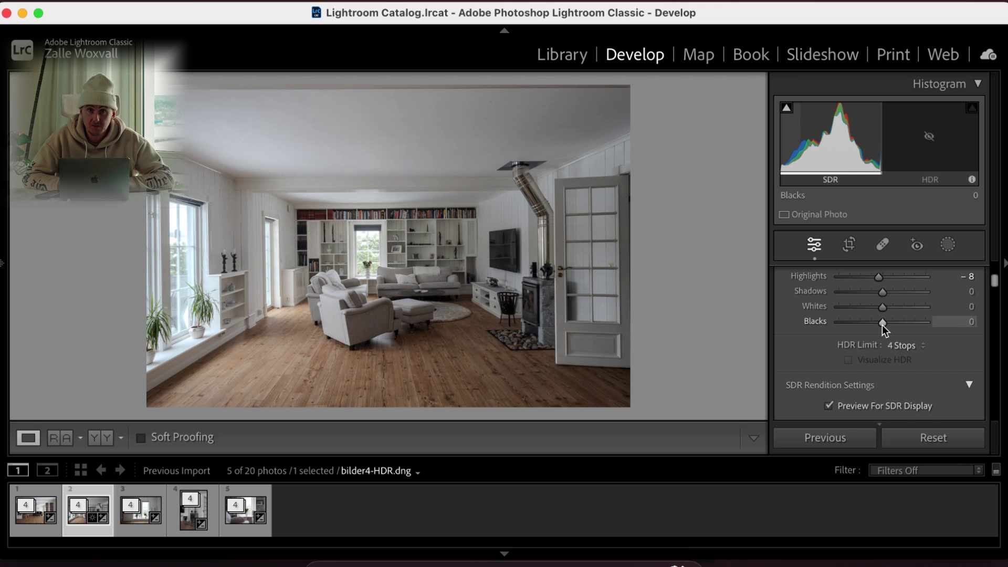
{"action": "left_click_drag", "start_coordinate": [882, 326], "coordinate": [880, 326]}
{"action": "scroll", "coordinate": [874, 356], "scroll_direction": "down", "scroll_amount": 10}
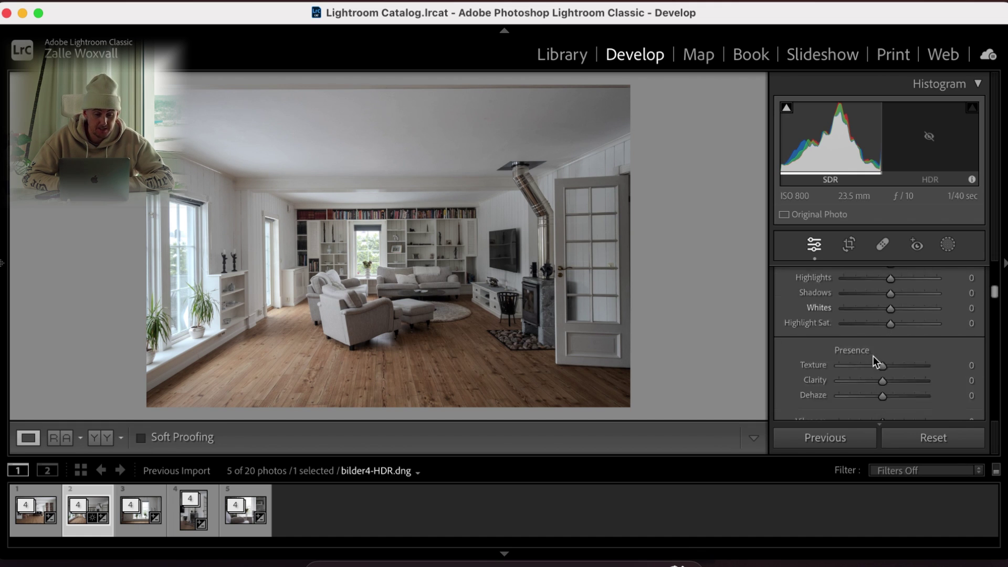
{"action": "scroll", "coordinate": [873, 356], "scroll_direction": "down", "scroll_amount": 5}
Step: Raise the SDR rendition Brightness to +100
{"action": "scroll", "coordinate": [846, 308], "scroll_direction": "up", "scroll_amount": 10}
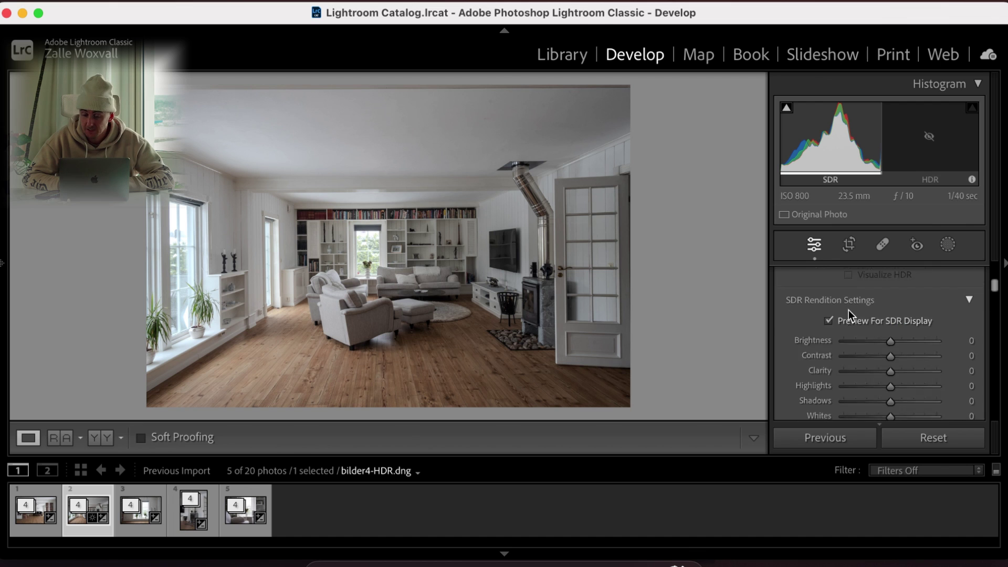
{"action": "scroll", "coordinate": [848, 310], "scroll_direction": "up", "scroll_amount": 8}
{"action": "scroll", "coordinate": [848, 310], "scroll_direction": "down", "scroll_amount": 6}
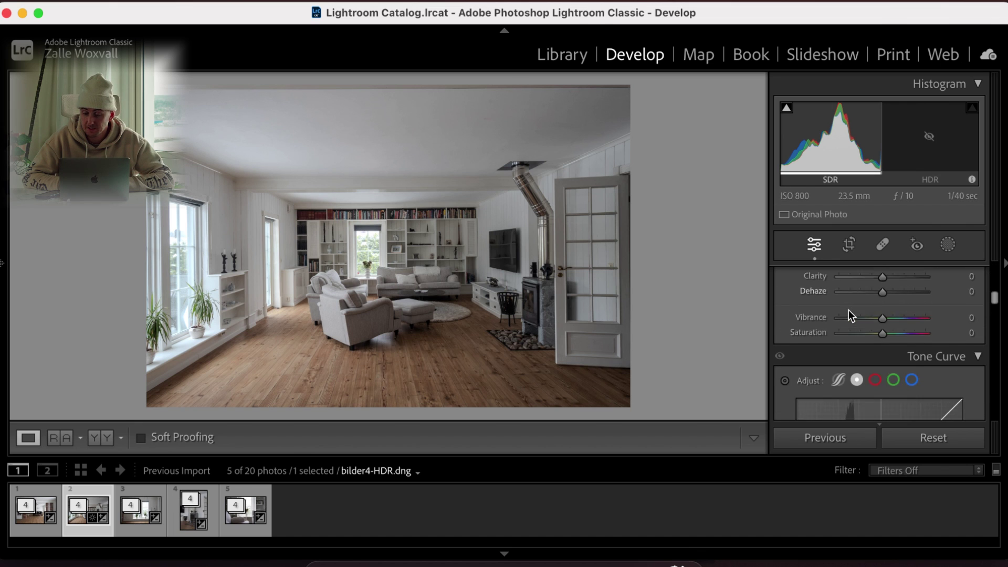
{"action": "scroll", "coordinate": [848, 310], "scroll_direction": "down", "scroll_amount": 5}
{"action": "scroll", "coordinate": [848, 310], "scroll_direction": "up", "scroll_amount": 12}
{"action": "scroll", "coordinate": [848, 310], "scroll_direction": "down", "scroll_amount": 1}
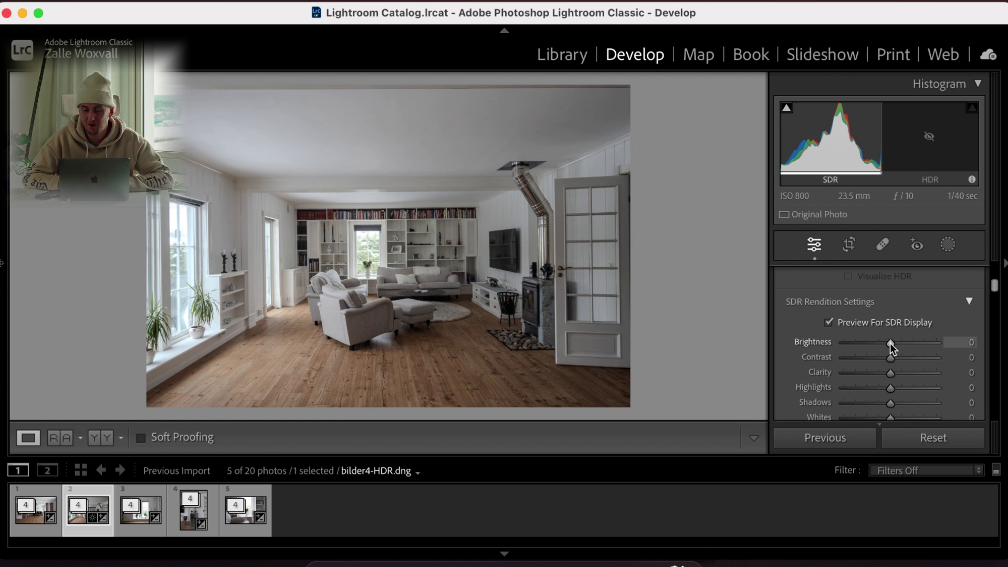
{"action": "left_click_drag", "start_coordinate": [890, 342], "coordinate": [936, 342]}
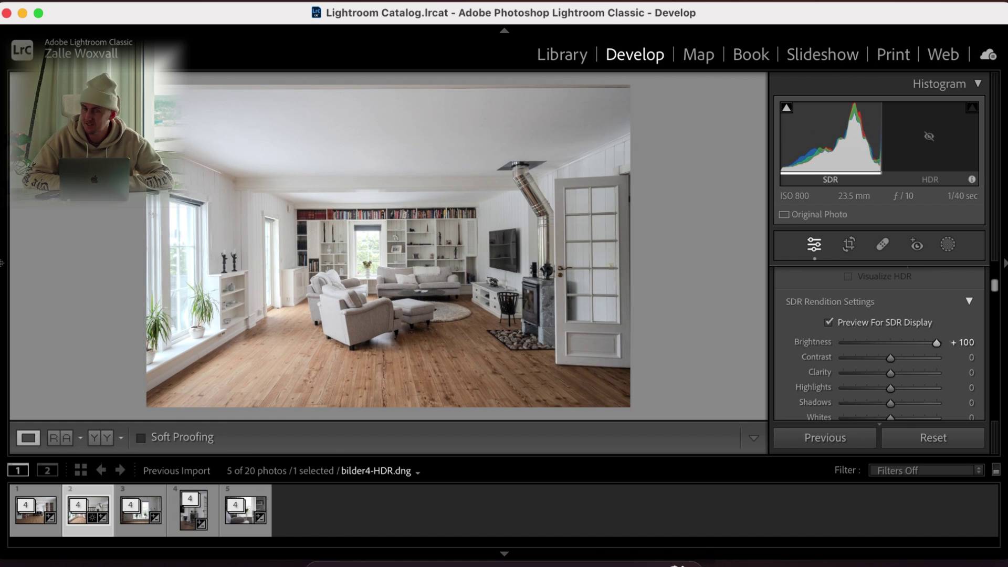
Step: Set SDR Highlight Saturation to -100, zooming in to compare the effect
{"action": "scroll", "coordinate": [899, 316], "scroll_direction": "down", "scroll_amount": 1}
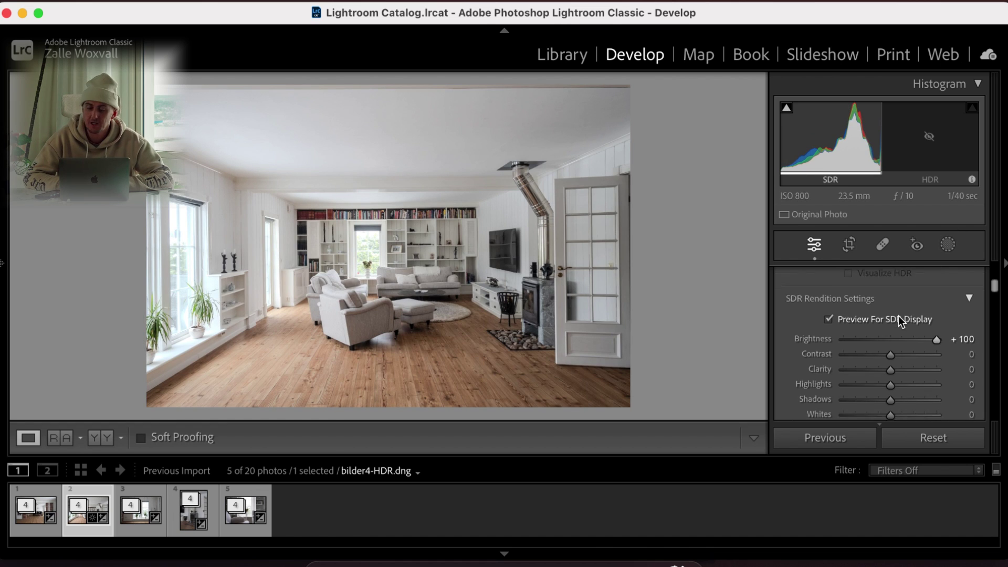
{"action": "scroll", "coordinate": [899, 316], "scroll_direction": "down", "scroll_amount": 5}
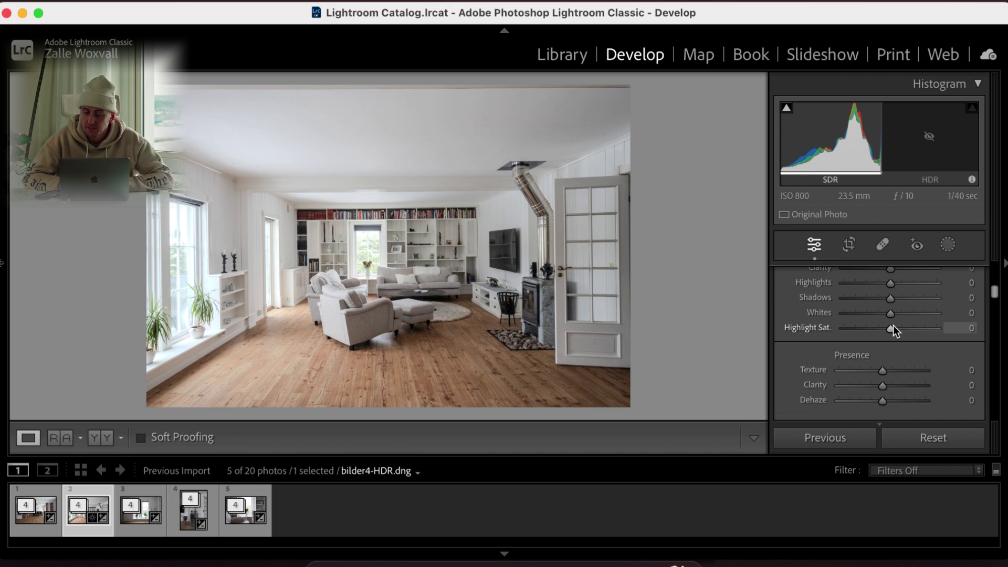
{"action": "left_click_drag", "start_coordinate": [891, 330], "coordinate": [940, 329]}
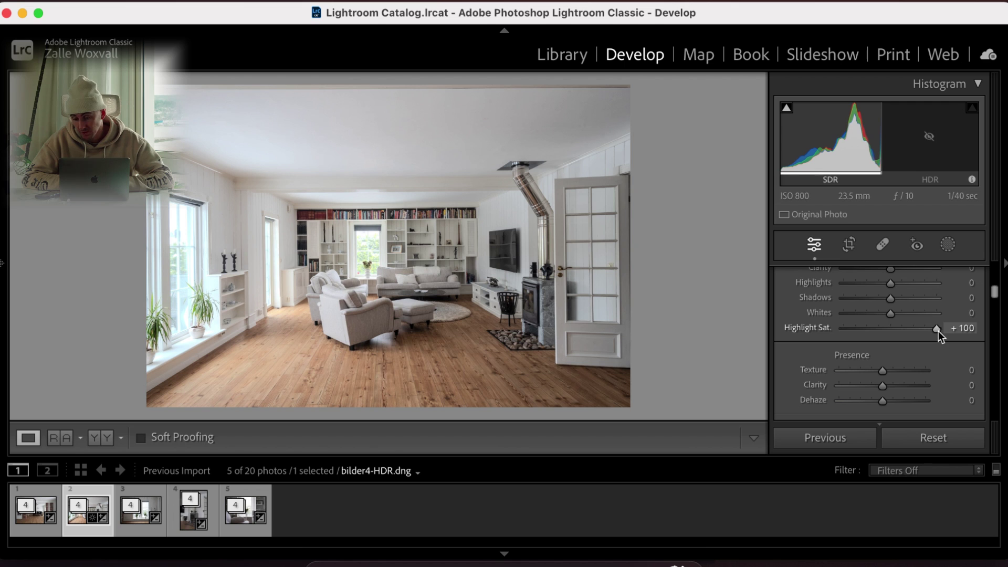
{"action": "left_click_drag", "start_coordinate": [938, 331], "coordinate": [755, 367]}
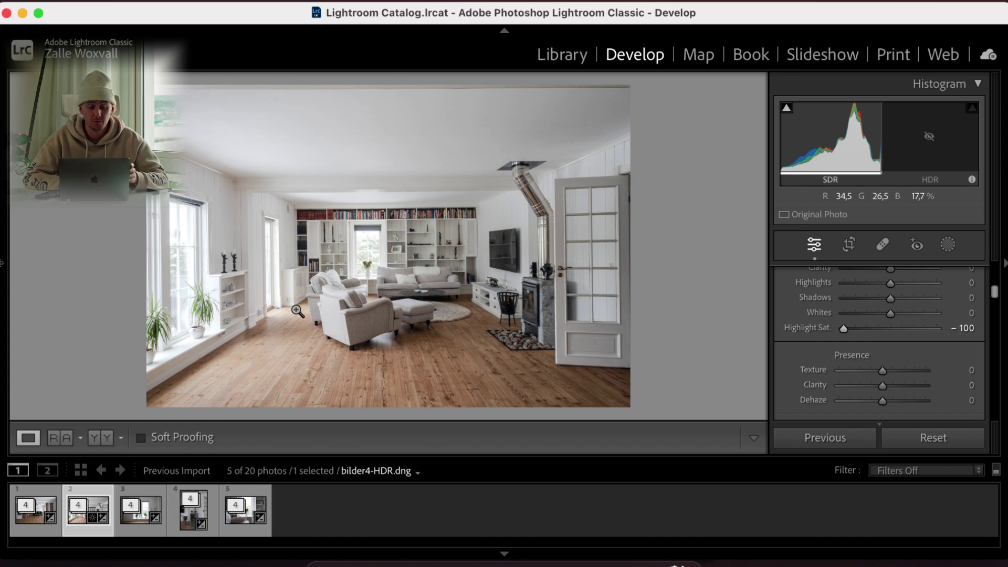
{"action": "left_click", "coordinate": [222, 396]}
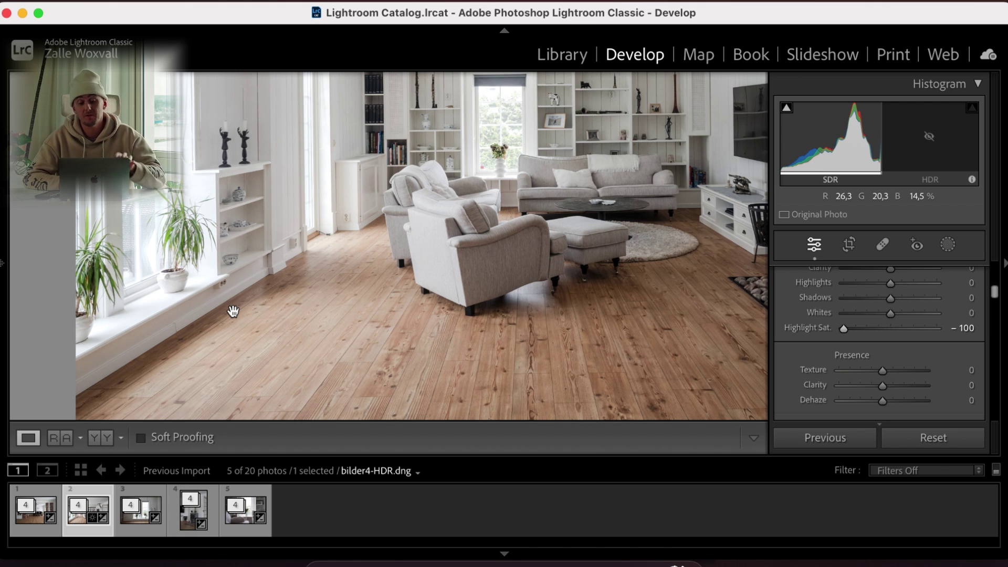
{"action": "left_click", "coordinate": [891, 329]}
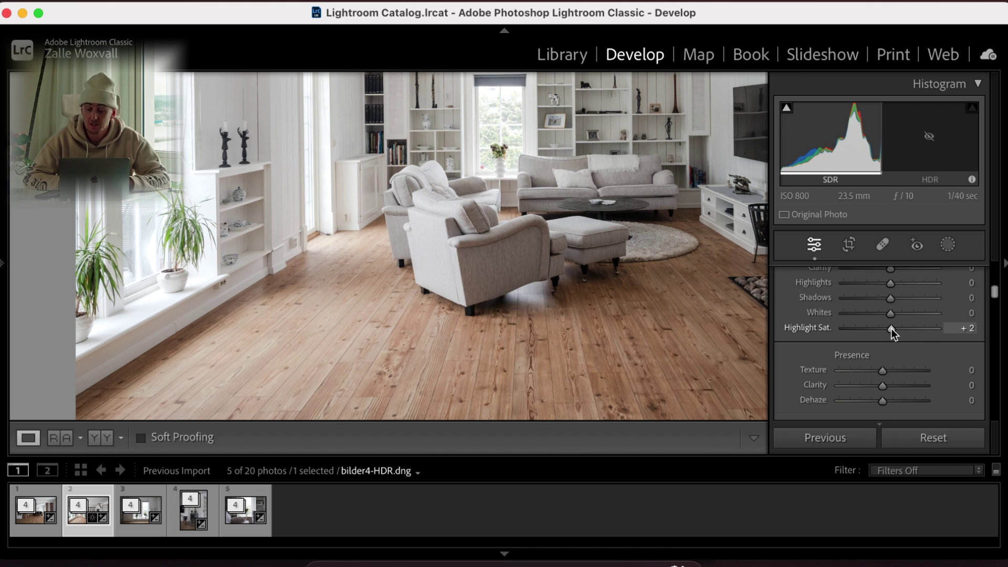
{"action": "left_click_drag", "start_coordinate": [893, 329], "coordinate": [820, 317]}
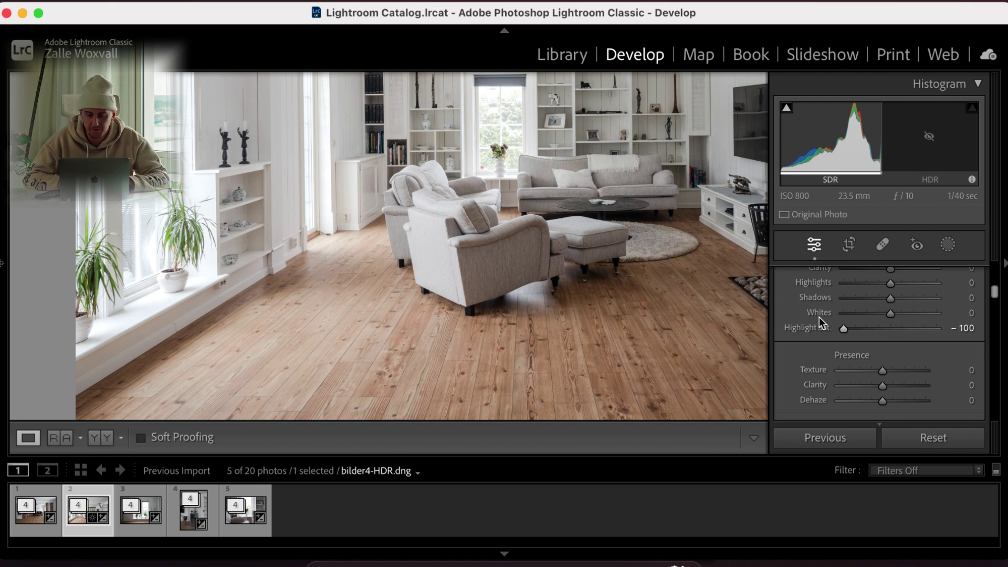
Step: Set SDR Clarity to +16 and Contrast to +10
{"action": "scroll", "coordinate": [893, 314], "scroll_direction": "up", "scroll_amount": 1}
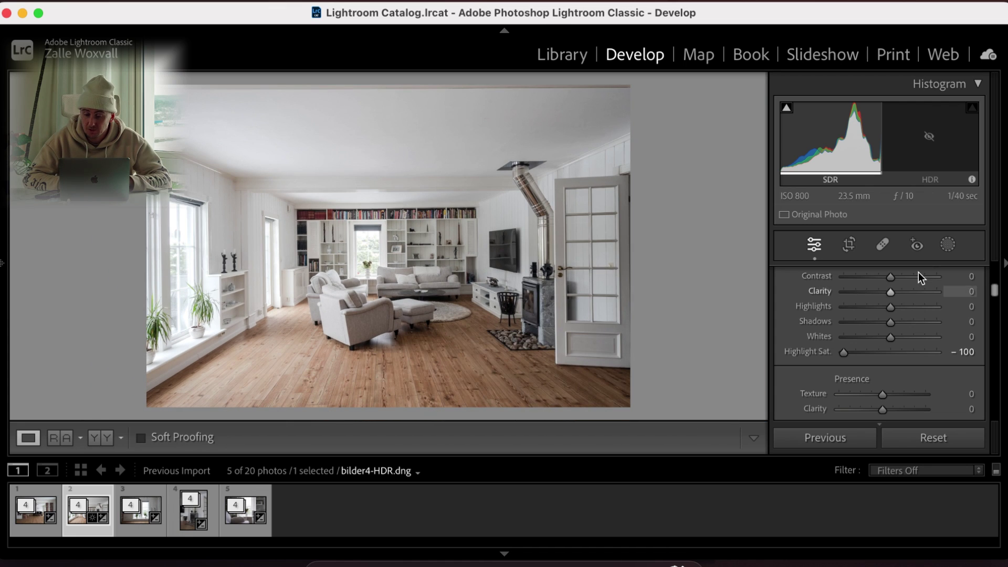
{"action": "left_click_drag", "start_coordinate": [890, 293], "coordinate": [896, 297]}
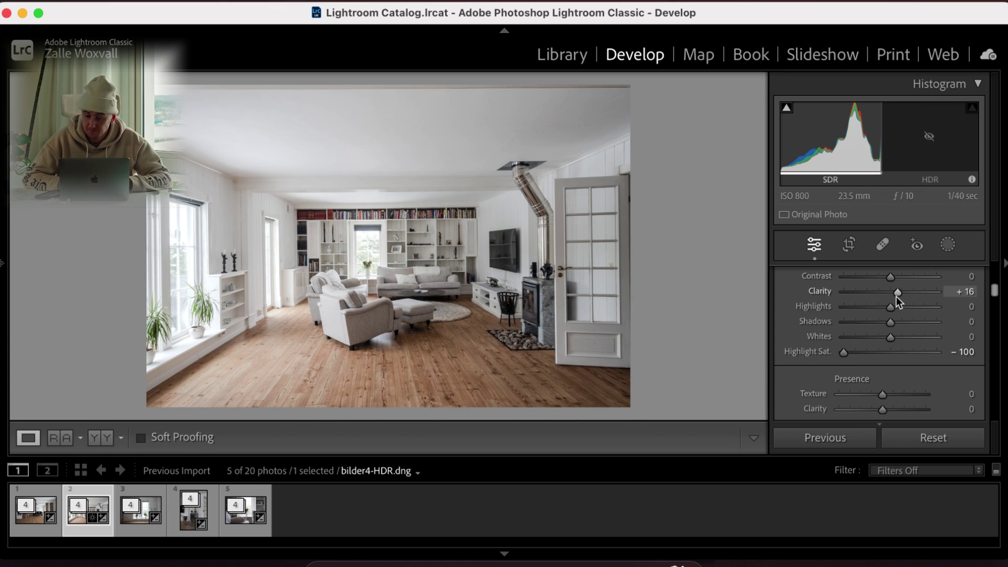
{"action": "scroll", "coordinate": [896, 297], "scroll_direction": "up", "scroll_amount": 2}
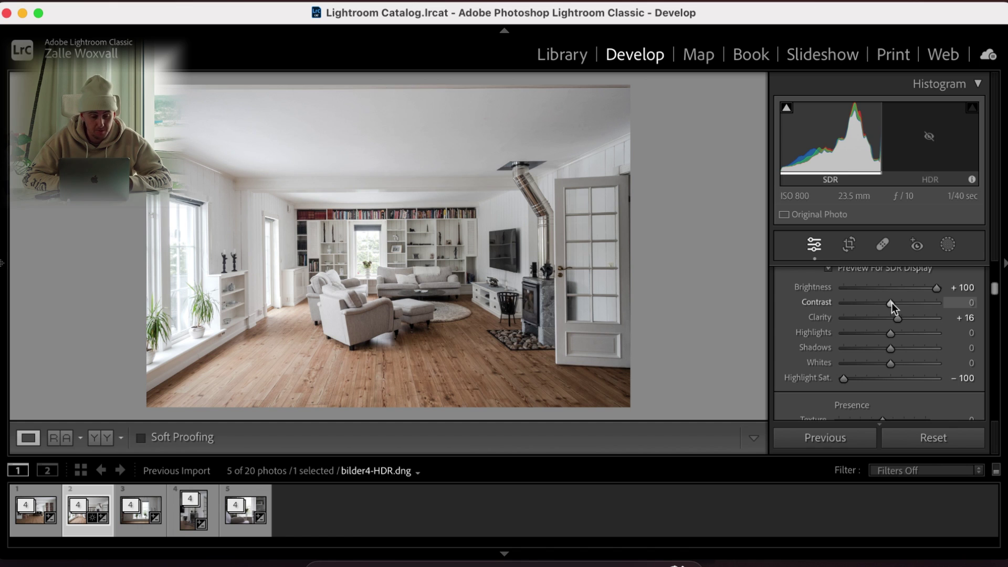
{"action": "left_click_drag", "start_coordinate": [891, 303], "coordinate": [896, 303]}
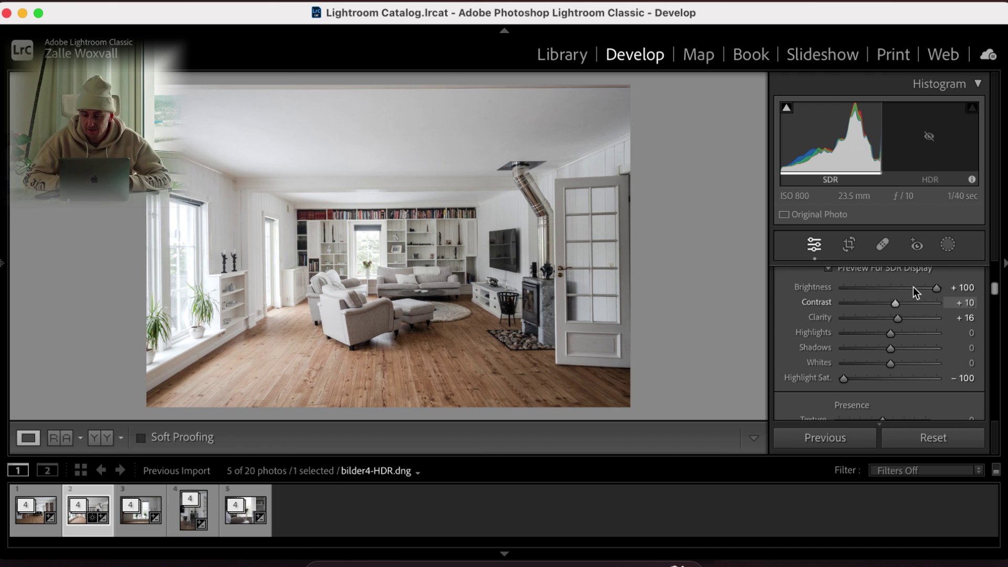
Step: Add a linear gradient mask drawn top to bottom and rotated nearly level
{"action": "left_click", "coordinate": [946, 250]}
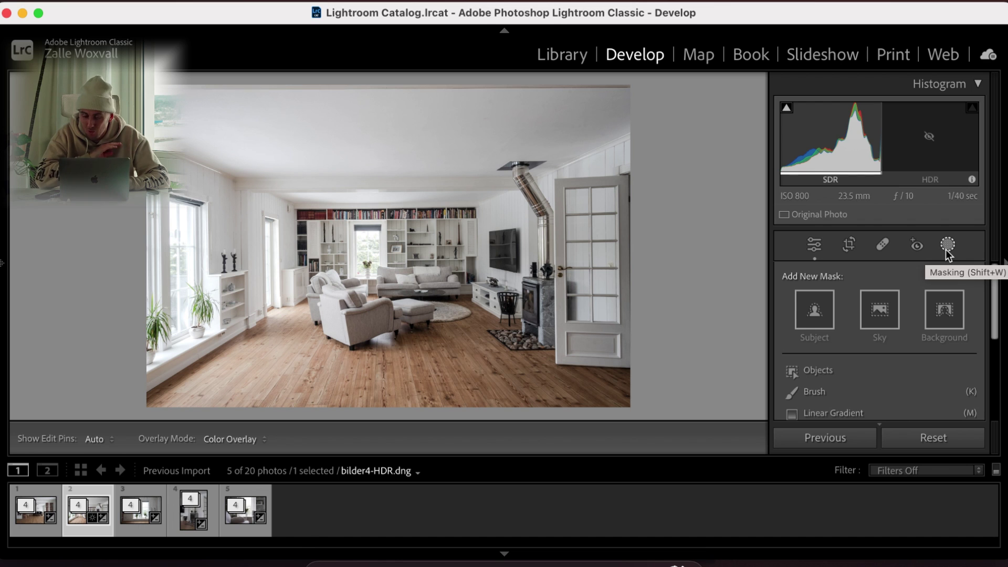
{"action": "scroll", "coordinate": [883, 342], "scroll_direction": "down", "scroll_amount": 3}
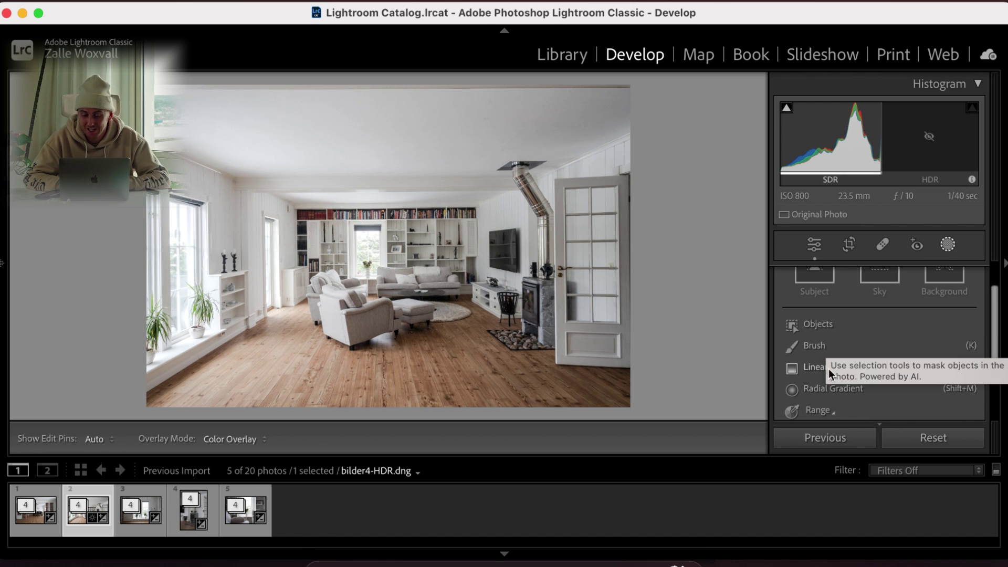
{"action": "left_click", "coordinate": [809, 368]}
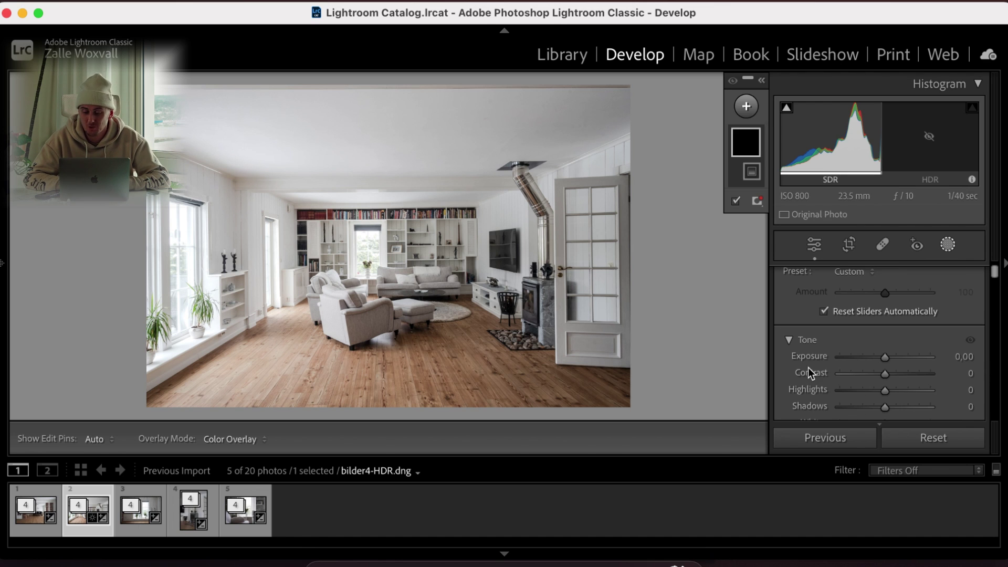
{"action": "left_click", "coordinate": [746, 107]}
{"action": "left_click", "coordinate": [755, 277]}
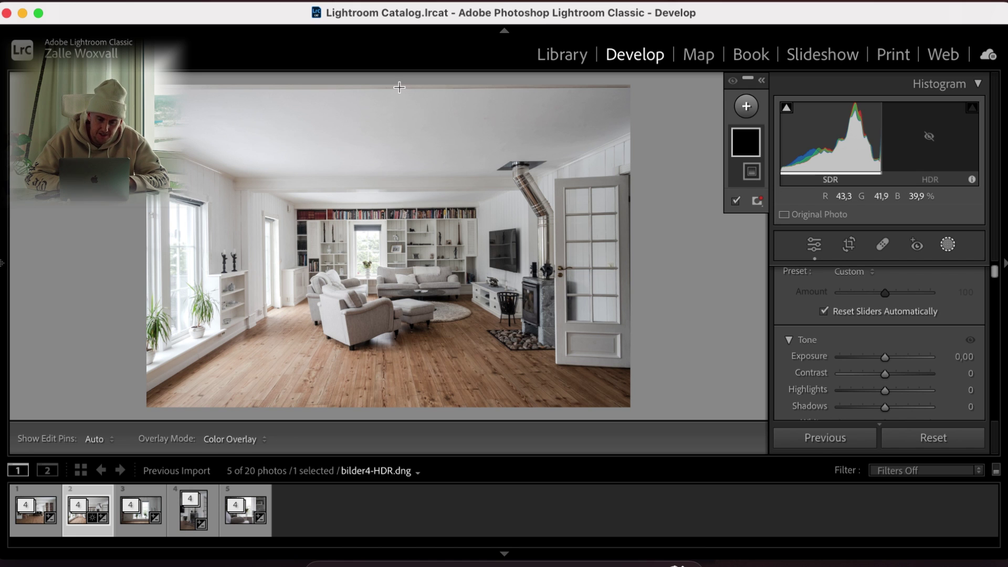
{"action": "left_click_drag", "start_coordinate": [399, 87], "coordinate": [361, 429]}
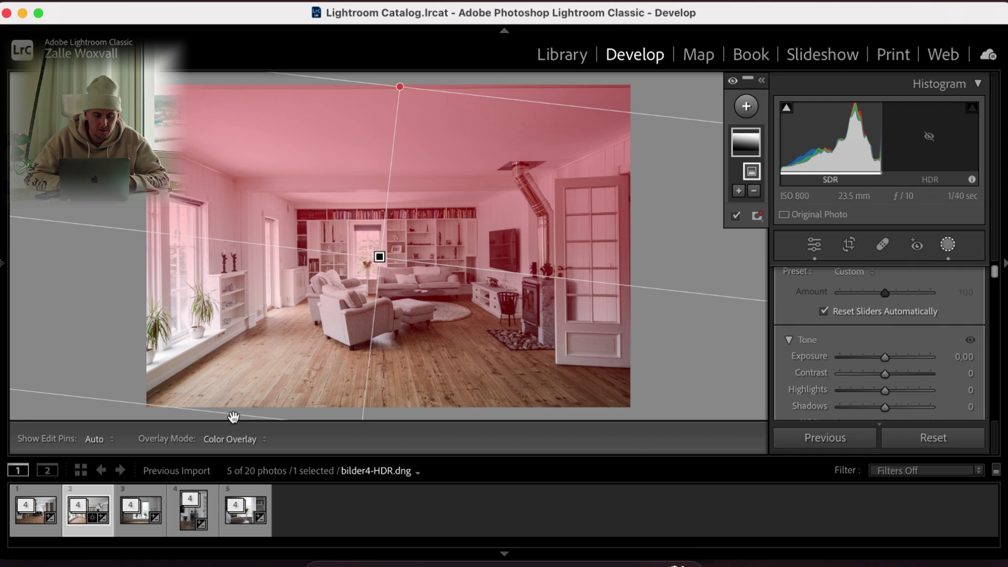
{"action": "key", "text": "super+minus"}
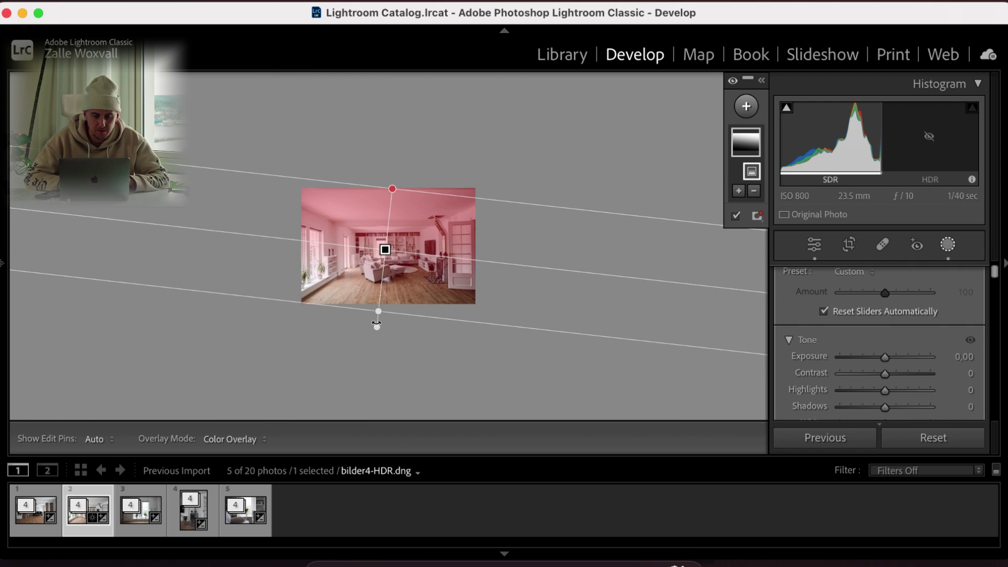
{"action": "left_click_drag", "start_coordinate": [378, 323], "coordinate": [389, 327]}
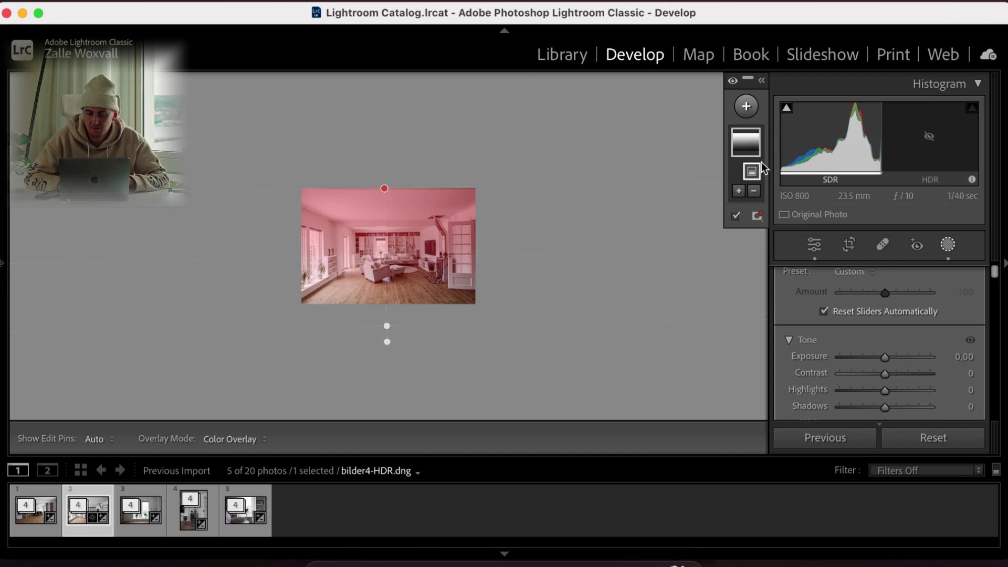
Step: Sample the left wall colour with the Point Color eyedropper
{"action": "left_click", "coordinate": [814, 244]}
{"action": "left_click", "coordinate": [484, 240]}
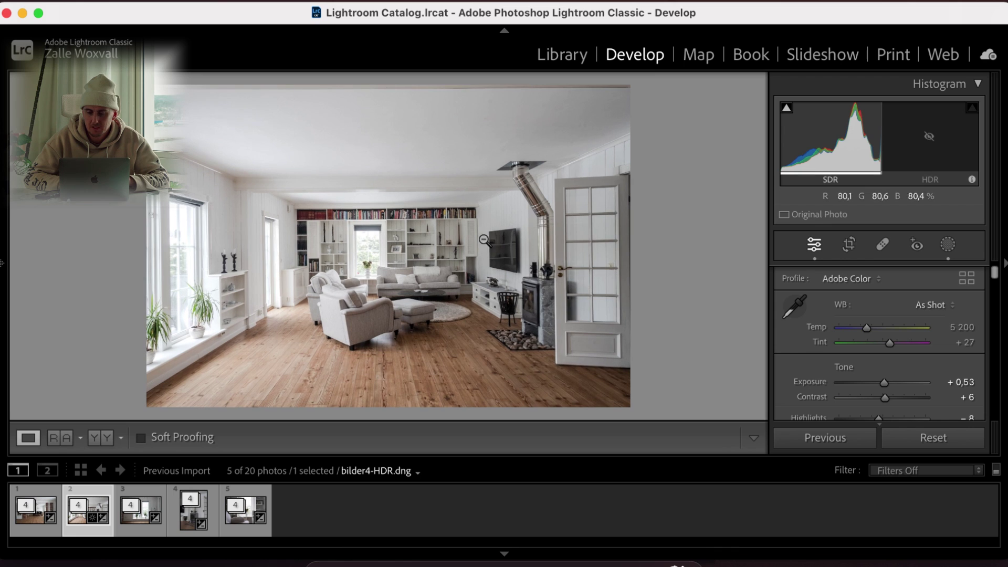
{"action": "left_click", "coordinate": [947, 245]}
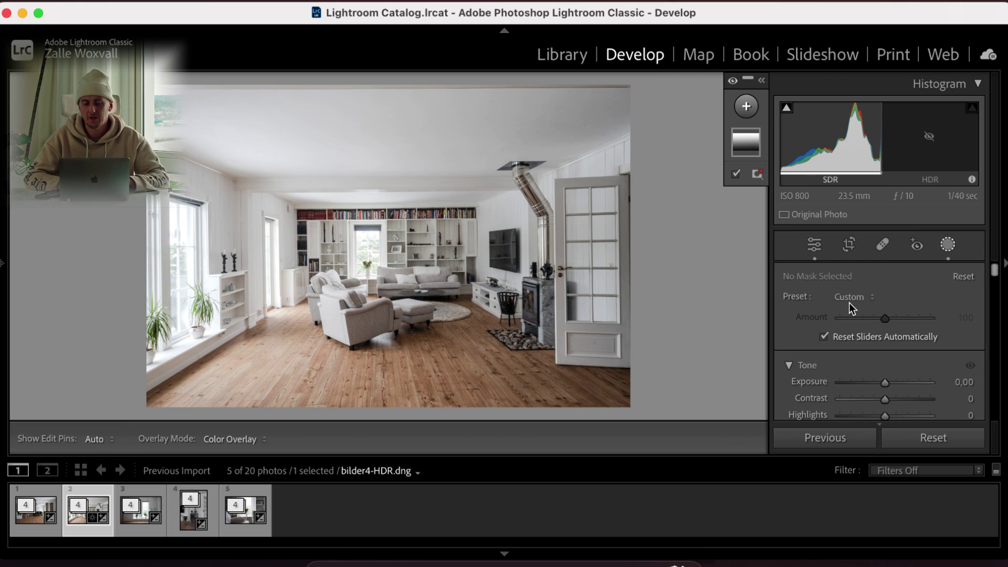
{"action": "scroll", "coordinate": [849, 303], "scroll_direction": "down", "scroll_amount": 10}
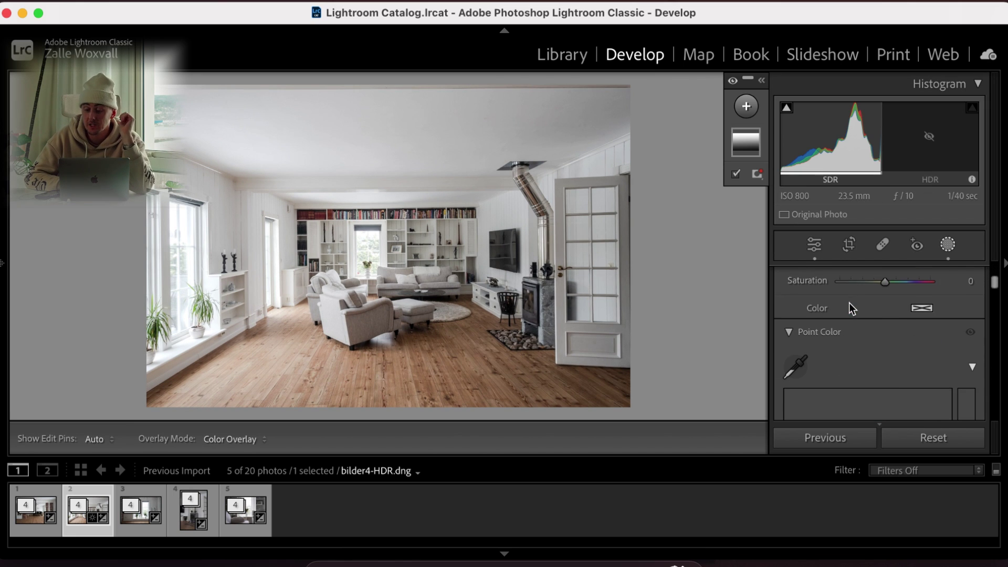
{"action": "scroll", "coordinate": [849, 302], "scroll_direction": "down", "scroll_amount": 1}
{"action": "left_click", "coordinate": [796, 354]}
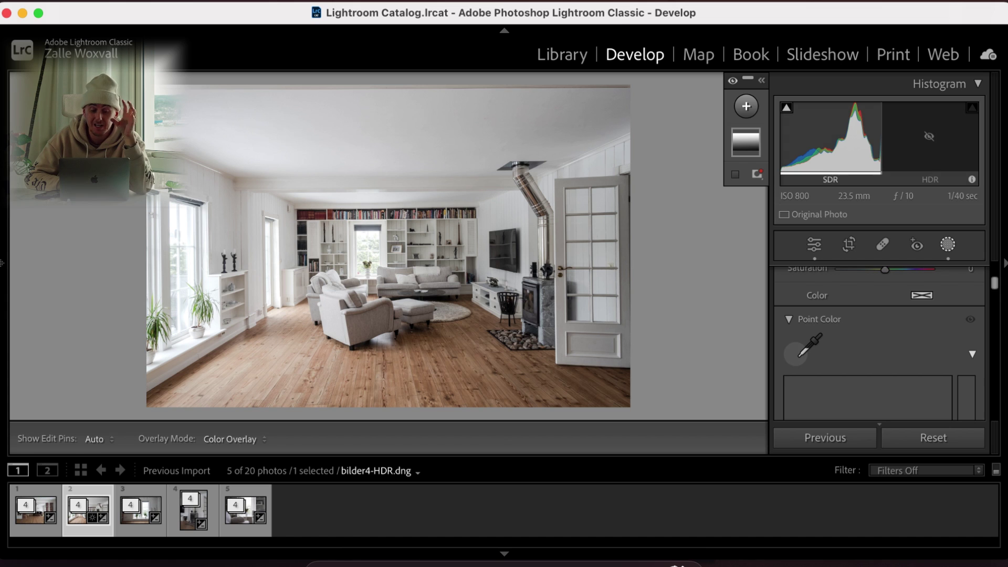
{"action": "left_click_drag", "start_coordinate": [252, 177], "coordinate": [239, 182]}
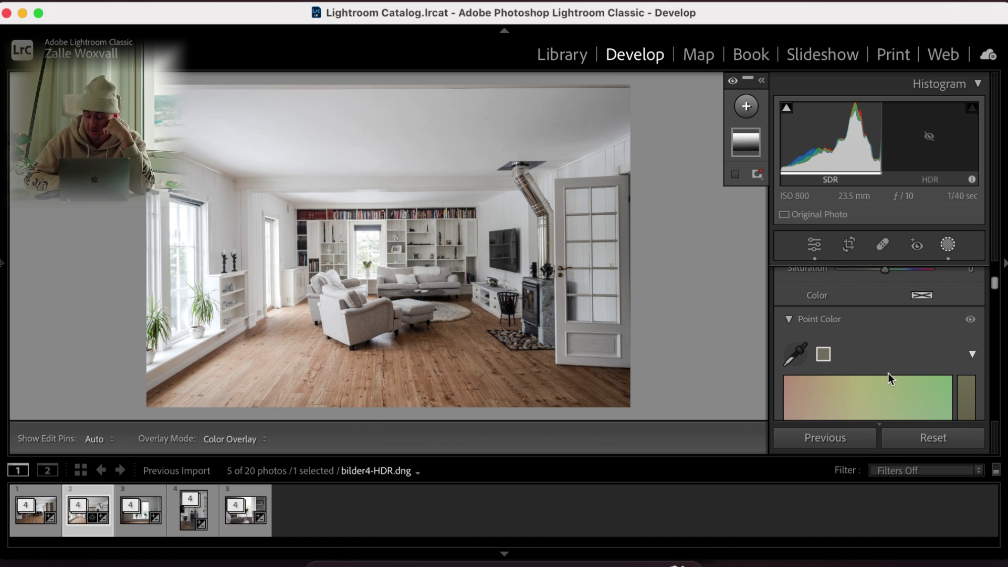
Step: Sample the wall beside the door, set Saturation Shift to -100 and Range to 100
{"action": "scroll", "coordinate": [872, 358], "scroll_direction": "down", "scroll_amount": 8}
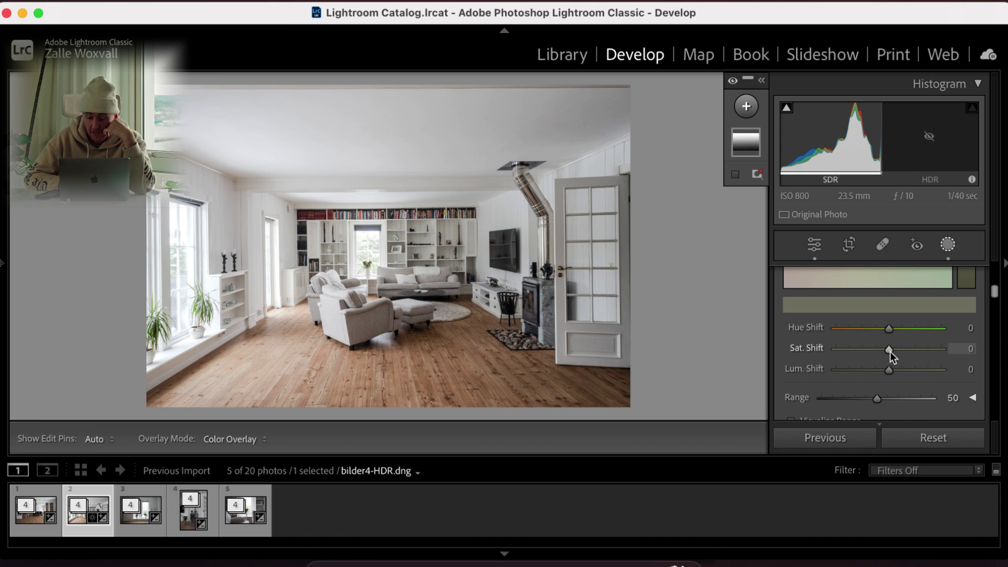
{"action": "left_click_drag", "start_coordinate": [876, 398], "coordinate": [932, 398]}
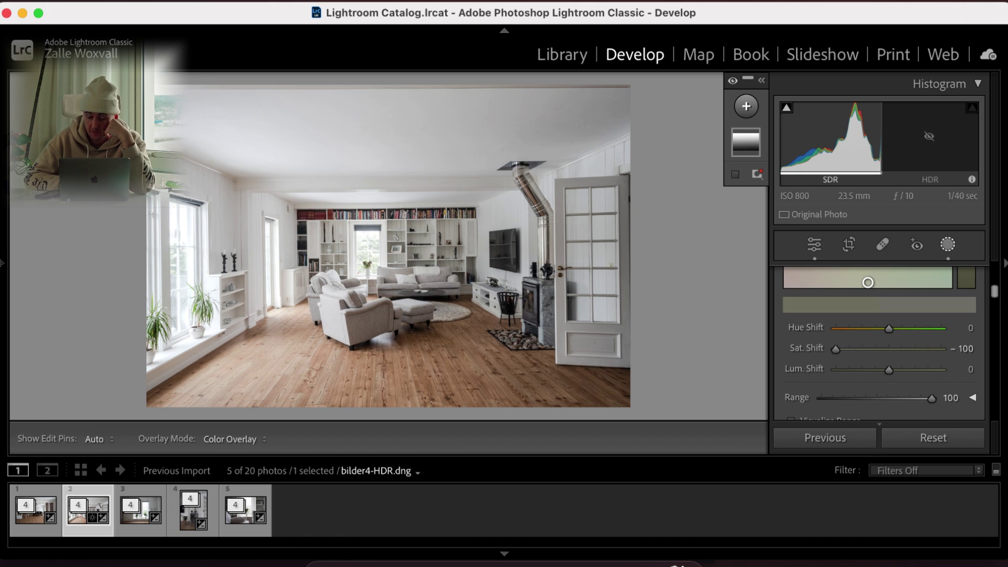
{"action": "scroll", "coordinate": [843, 333], "scroll_direction": "up", "scroll_amount": 8}
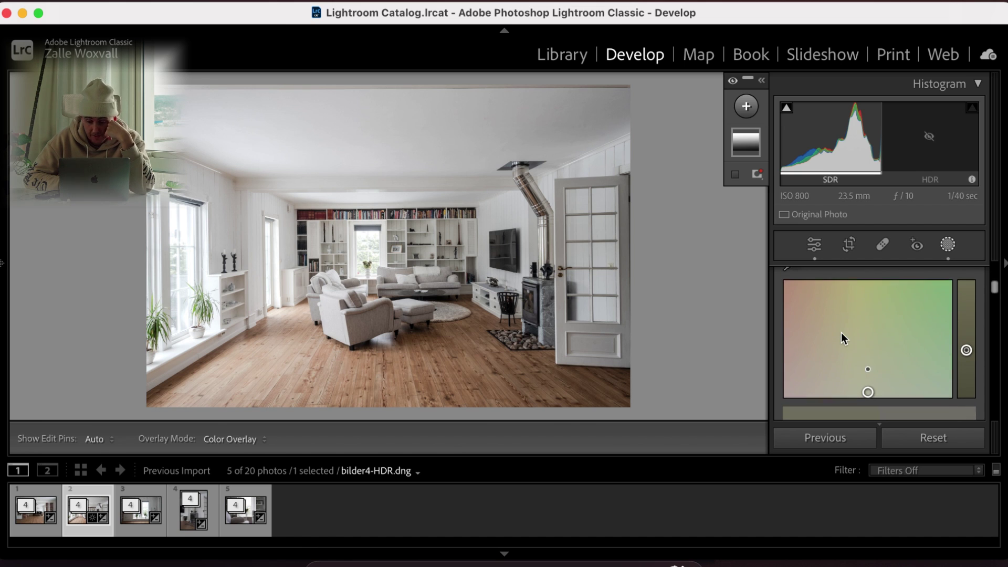
{"action": "left_click", "coordinate": [800, 309]}
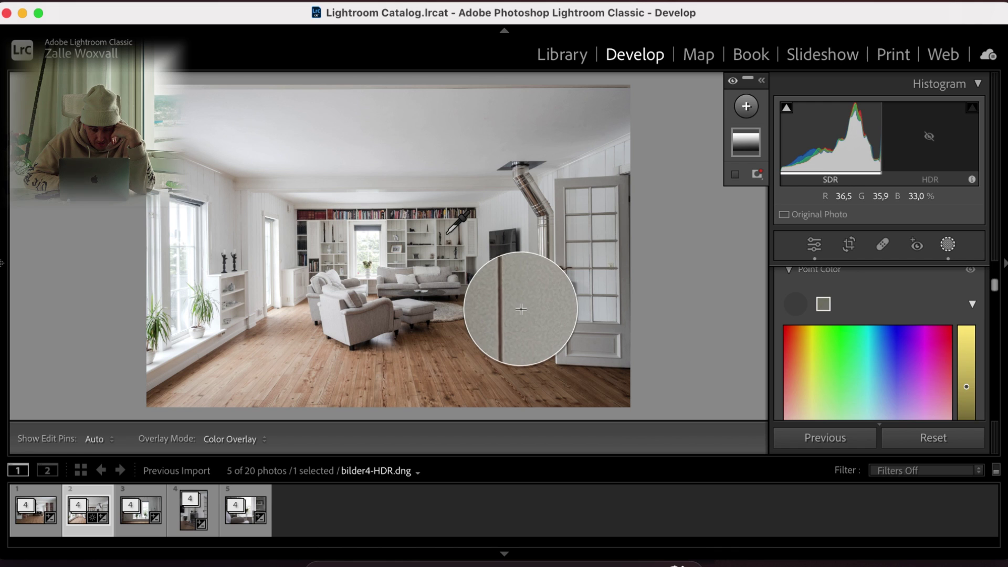
{"action": "left_click", "coordinate": [513, 293]}
{"action": "scroll", "coordinate": [909, 286], "scroll_direction": "down", "scroll_amount": 6}
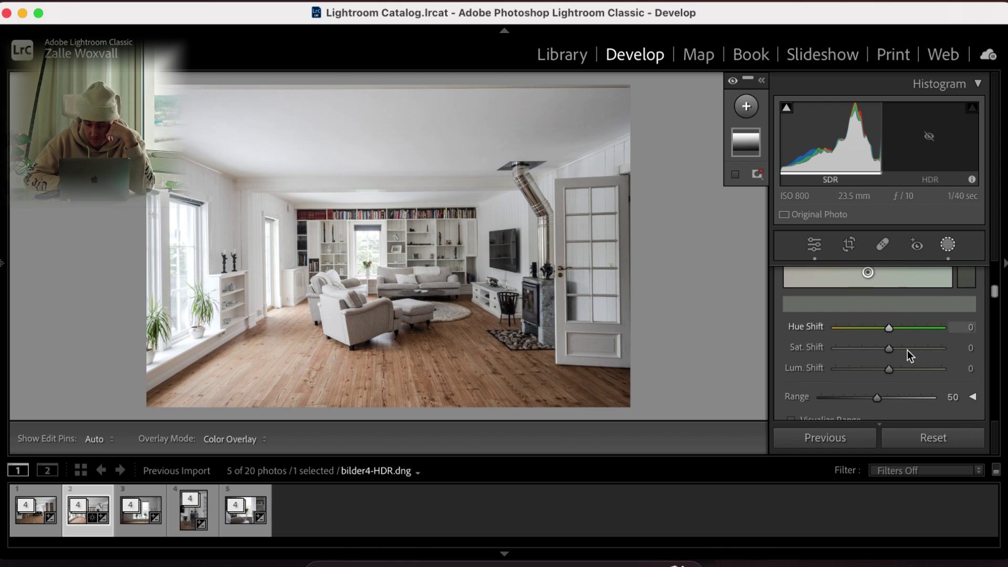
{"action": "left_click_drag", "start_coordinate": [890, 352], "coordinate": [801, 350]}
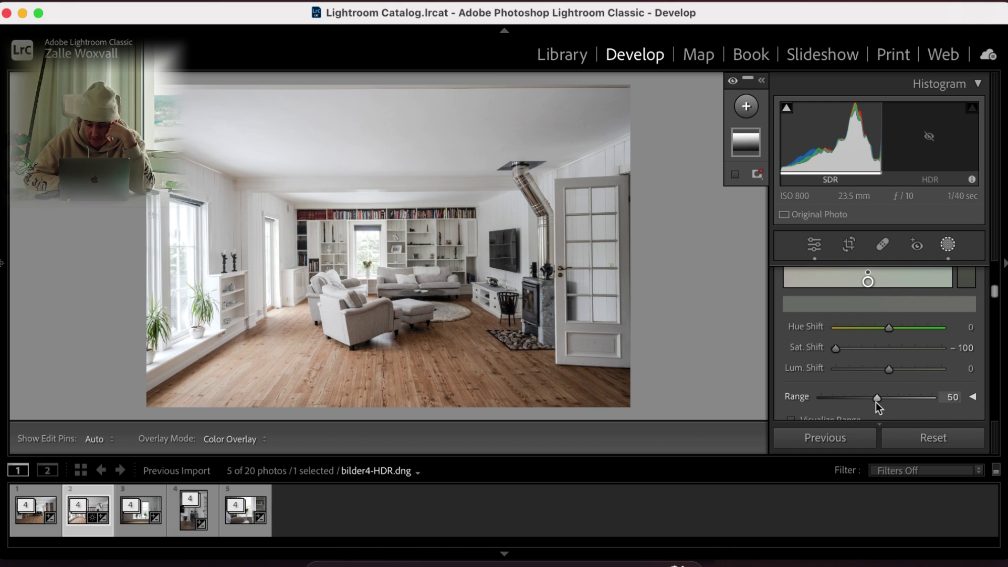
{"action": "left_click_drag", "start_coordinate": [876, 403], "coordinate": [932, 399]}
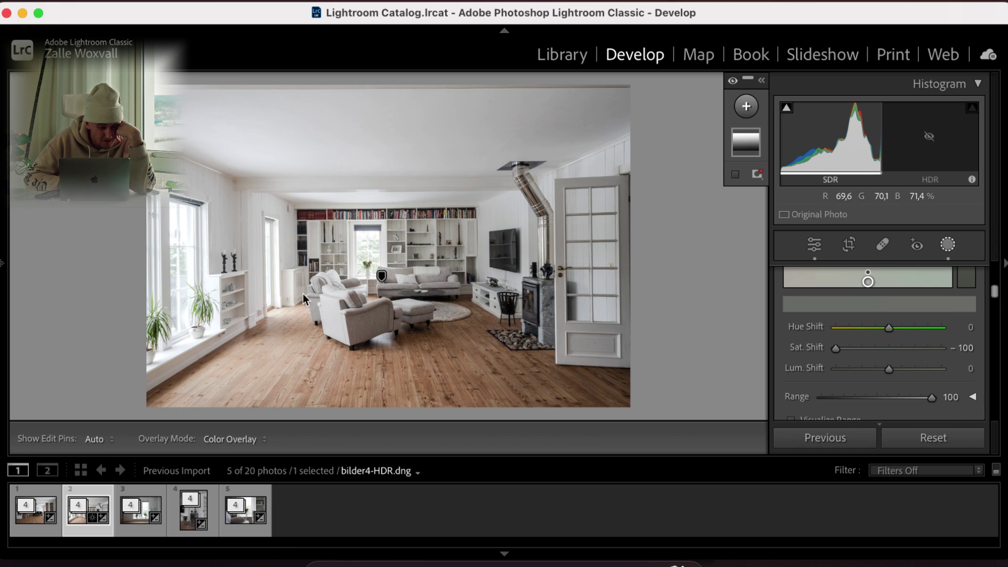
Step: Add another left-wall colour sample, raise the mask's exposure slightly, and reactivate the sampler
{"action": "scroll", "coordinate": [854, 326], "scroll_direction": "up", "scroll_amount": 4}
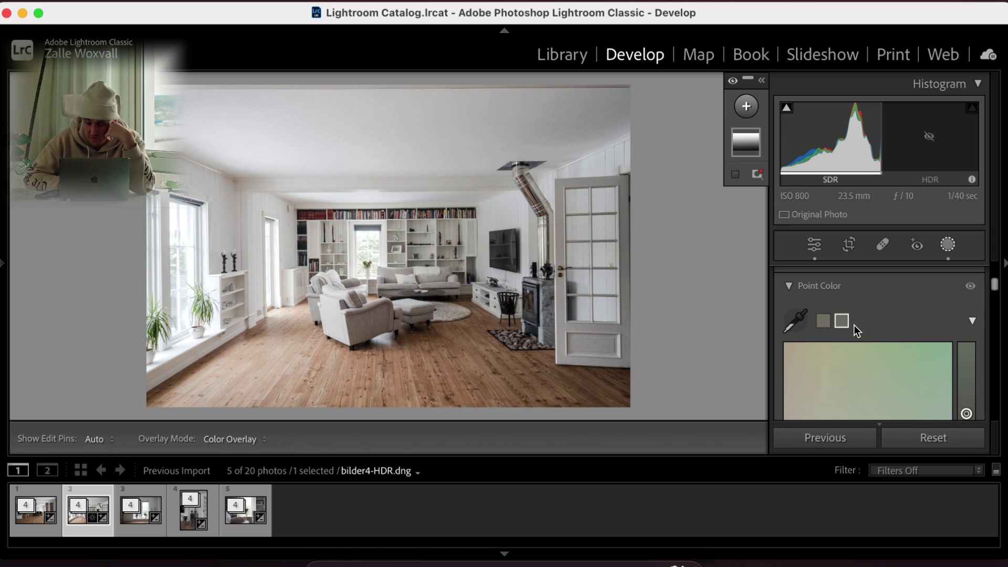
{"action": "left_click", "coordinate": [795, 321]}
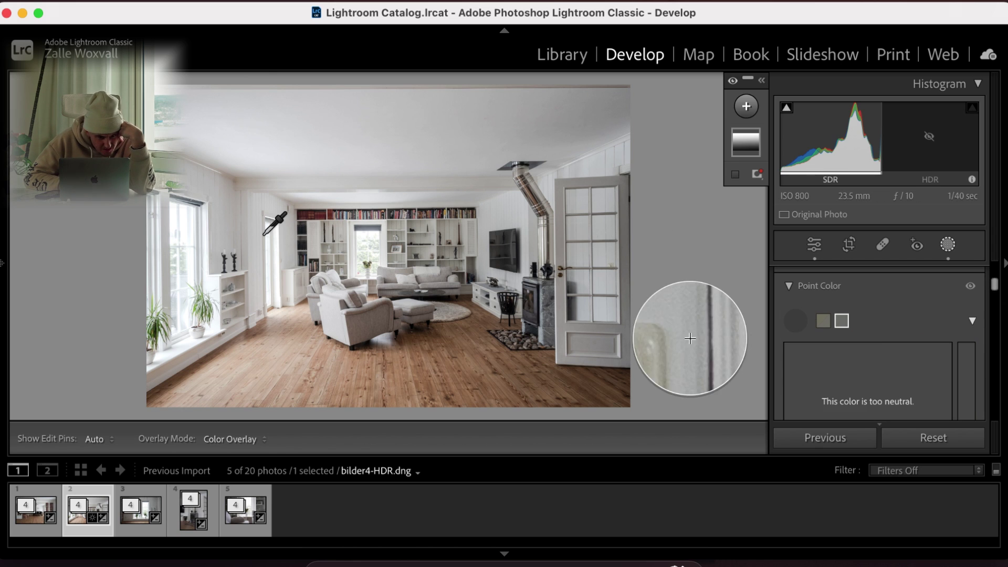
{"action": "left_click", "coordinate": [314, 259]}
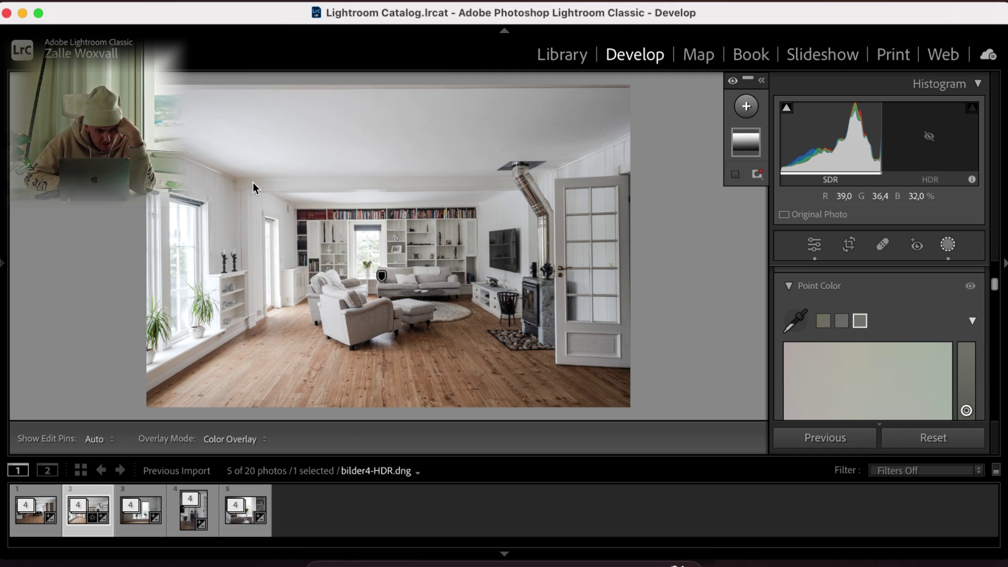
{"action": "scroll", "coordinate": [934, 303], "scroll_direction": "down", "scroll_amount": 3}
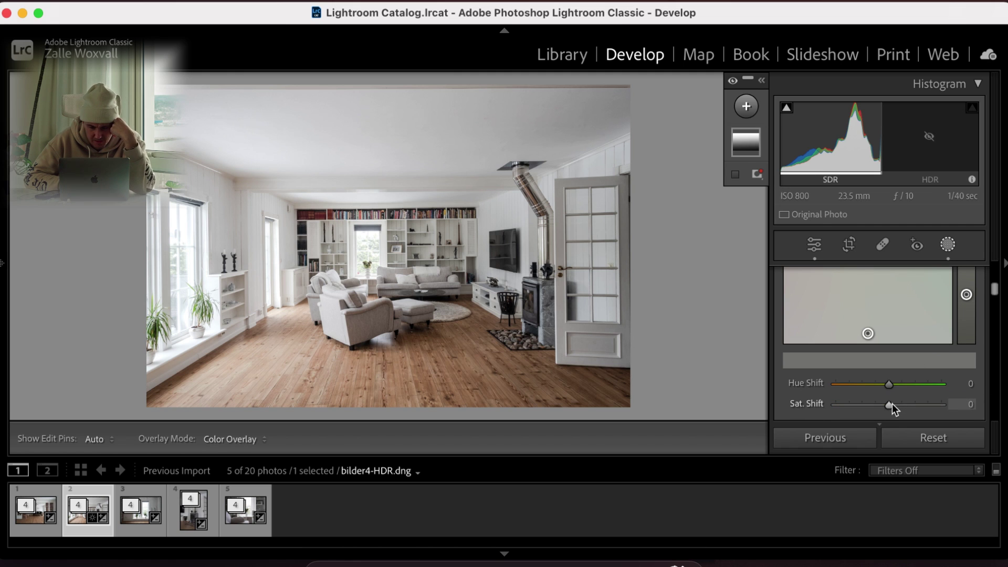
{"action": "left_click_drag", "start_coordinate": [893, 405], "coordinate": [760, 379]}
{"action": "scroll", "coordinate": [912, 320], "scroll_direction": "down", "scroll_amount": 3}
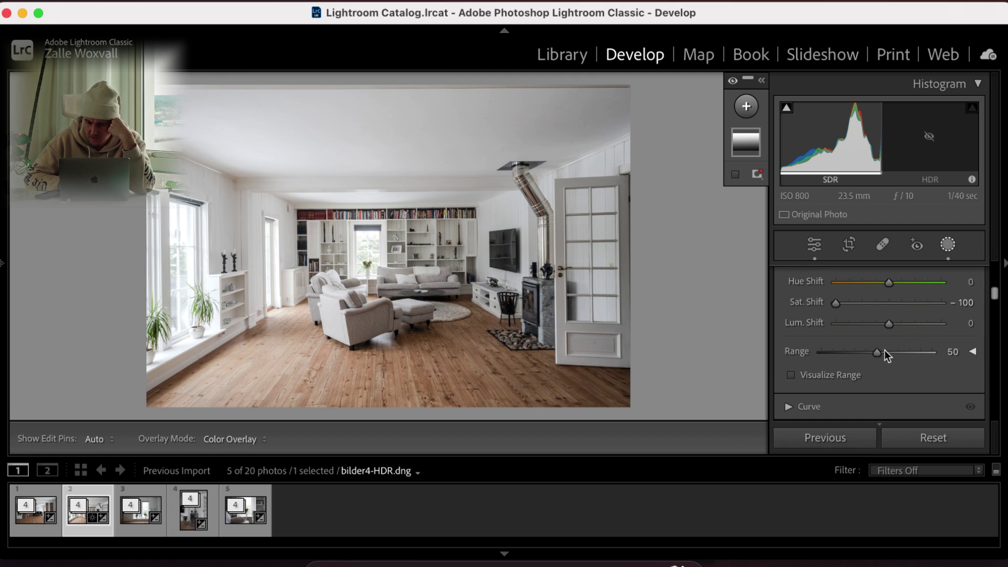
{"action": "scroll", "coordinate": [927, 304], "scroll_direction": "up", "scroll_amount": 5}
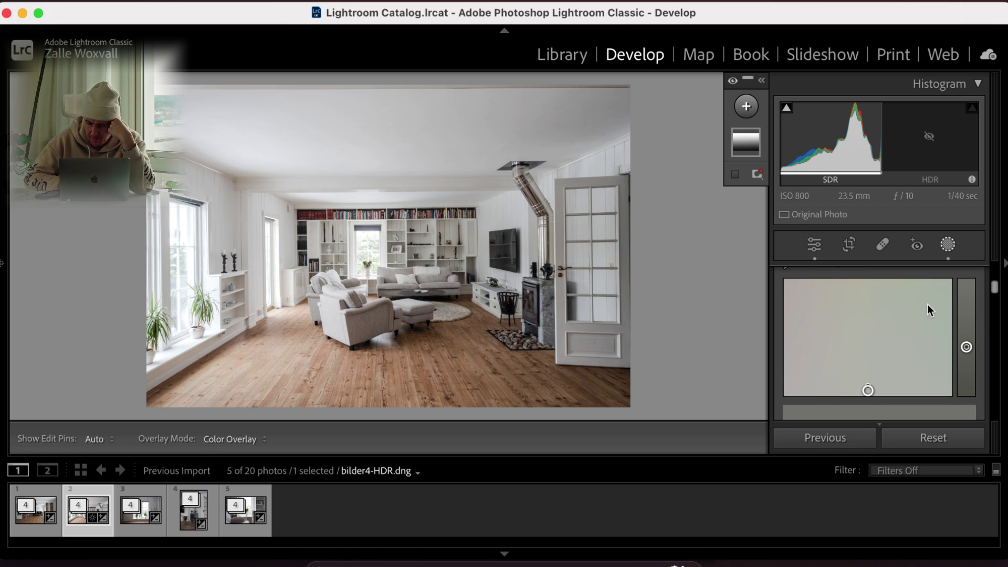
{"action": "scroll", "coordinate": [927, 304], "scroll_direction": "up", "scroll_amount": 5}
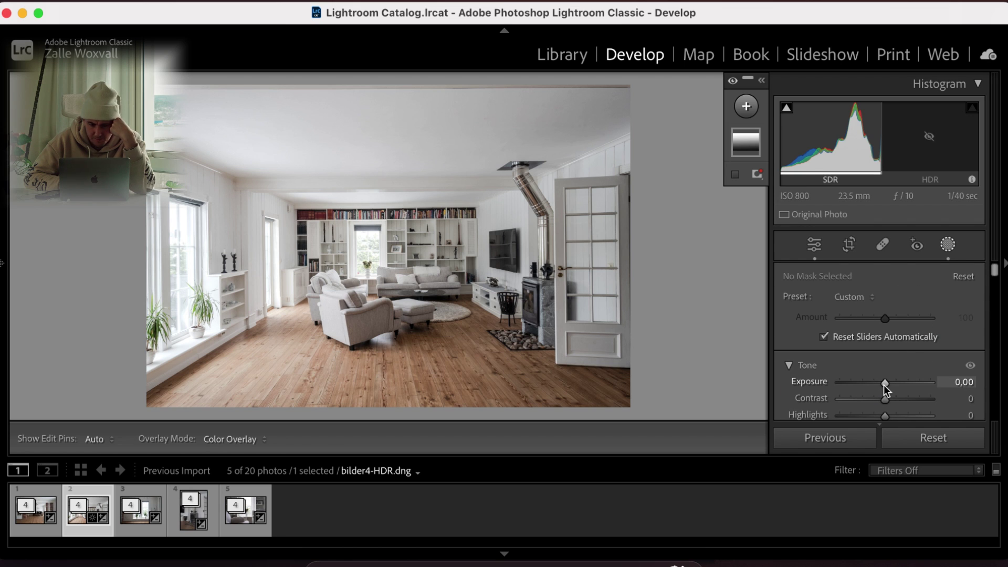
{"action": "left_click_drag", "start_coordinate": [884, 385], "coordinate": [887, 388]}
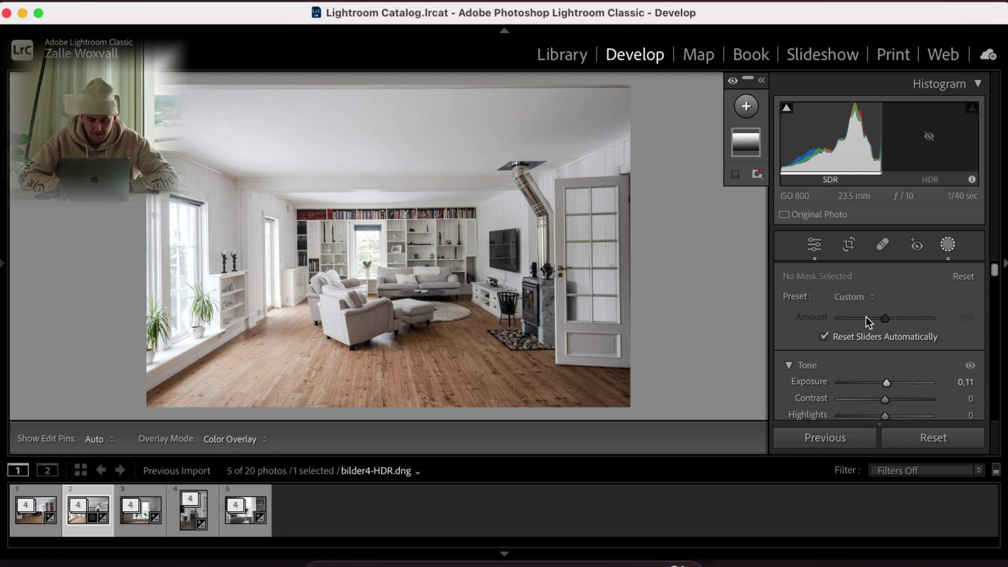
{"action": "scroll", "coordinate": [831, 320], "scroll_direction": "down", "scroll_amount": 10}
{"action": "scroll", "coordinate": [832, 320], "scroll_direction": "down", "scroll_amount": 3}
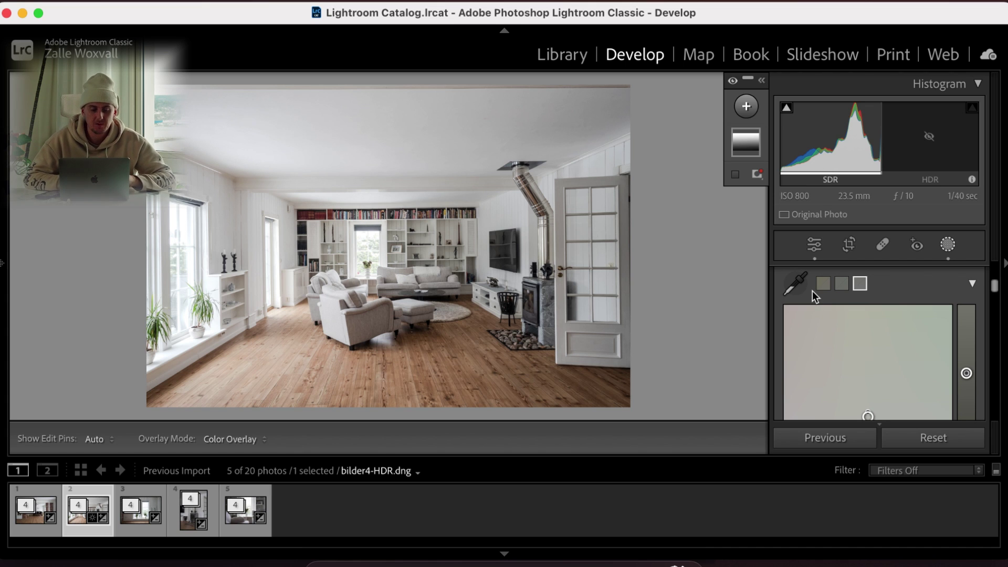
{"action": "left_click", "coordinate": [795, 284]}
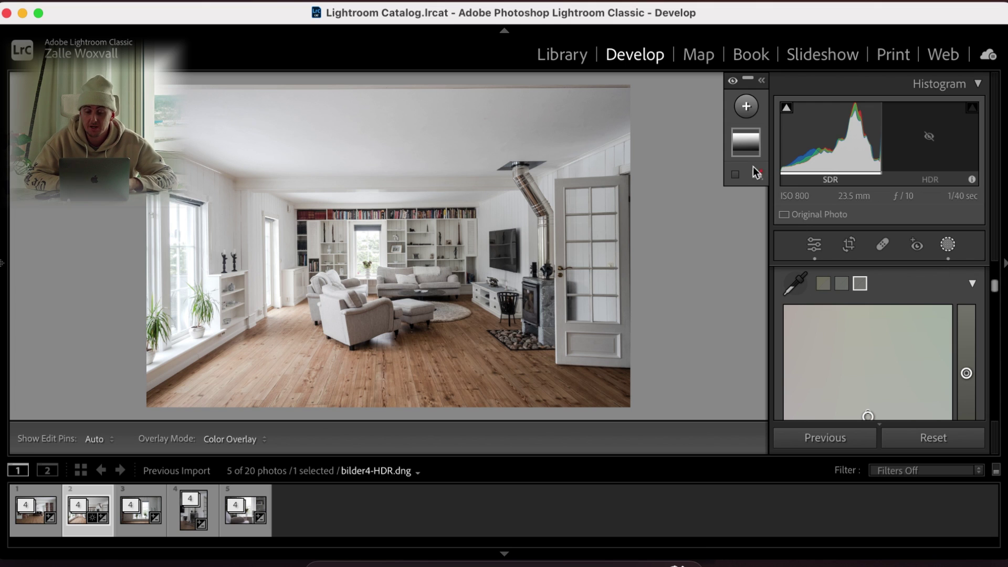
Step: Select the gradient mask and subtract from it with a brush
{"action": "left_click", "coordinate": [745, 151]}
{"action": "left_click", "coordinate": [755, 192]}
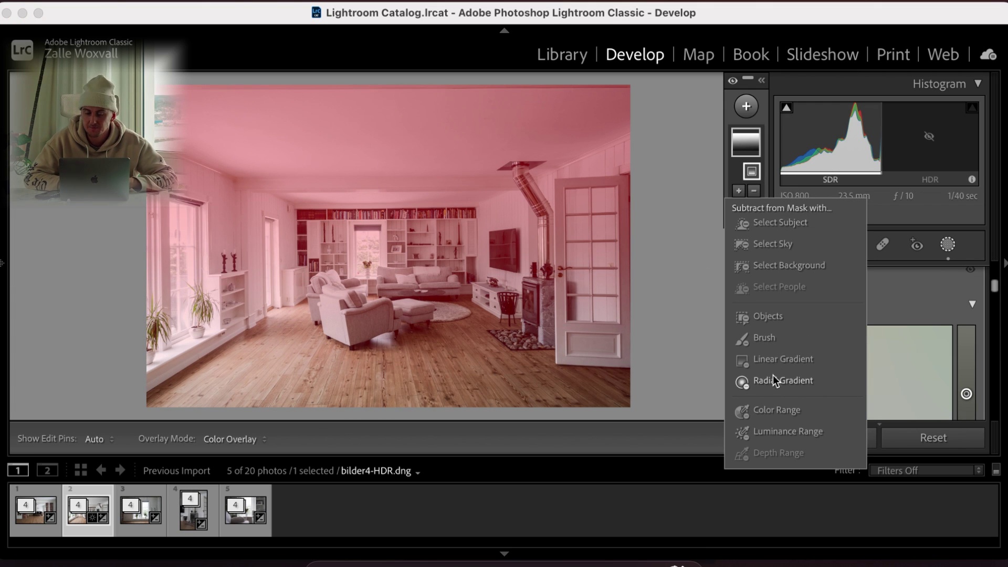
{"action": "left_click", "coordinate": [774, 339]}
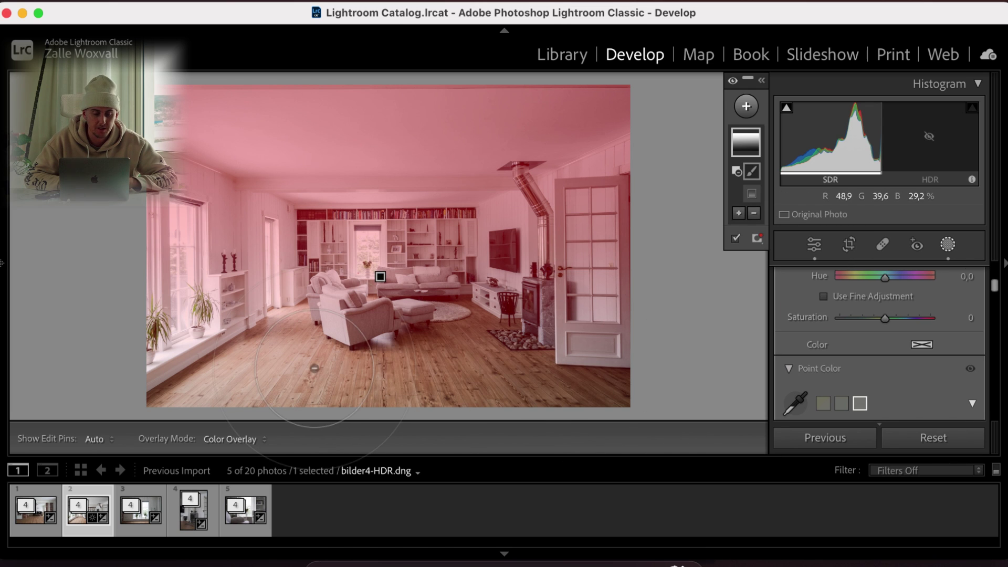
Step: Toggle the mask overlay on and off, then close masking
{"action": "key", "text": "h"}
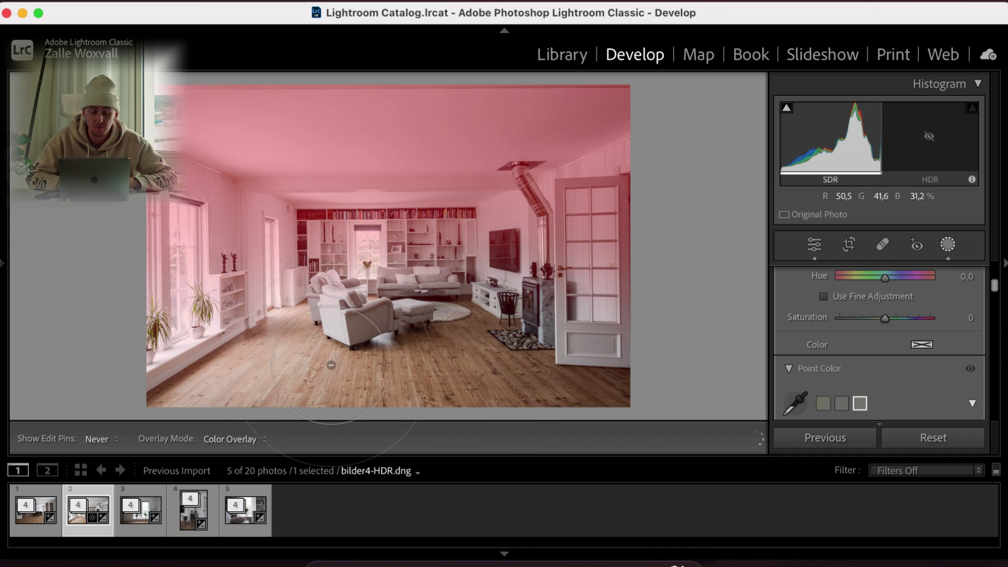
{"action": "key", "text": "h"}
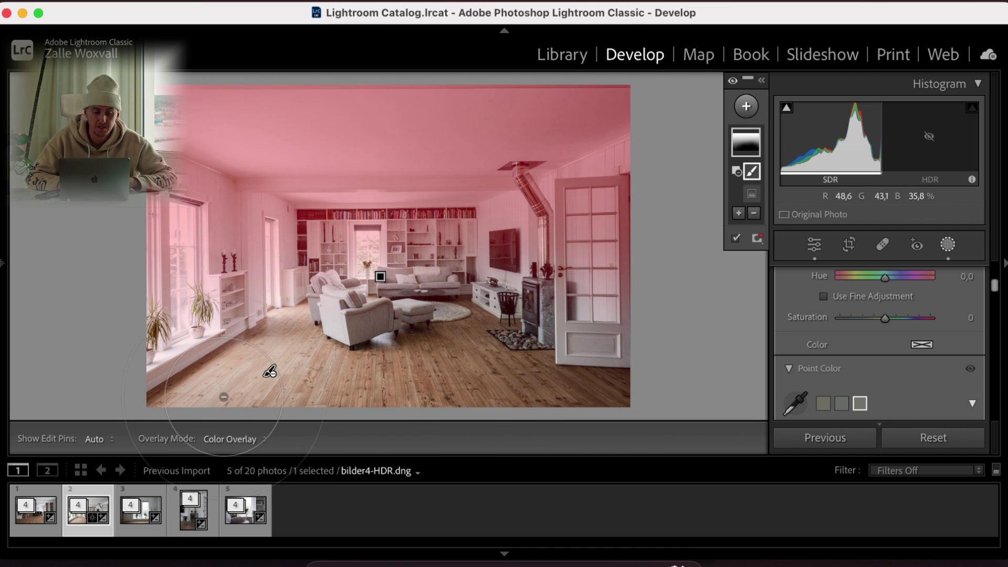
{"action": "key", "text": "h"}
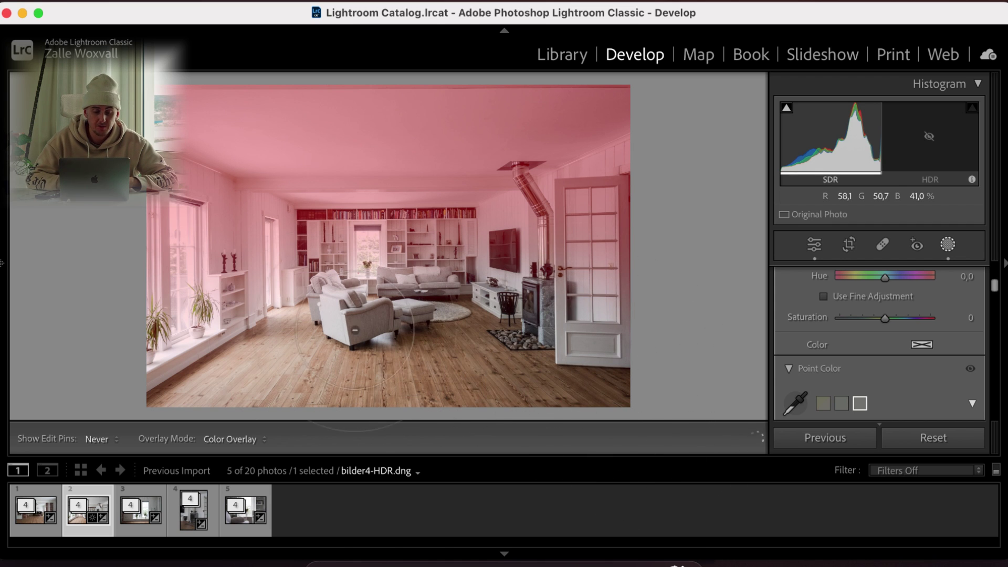
{"action": "key", "text": "h"}
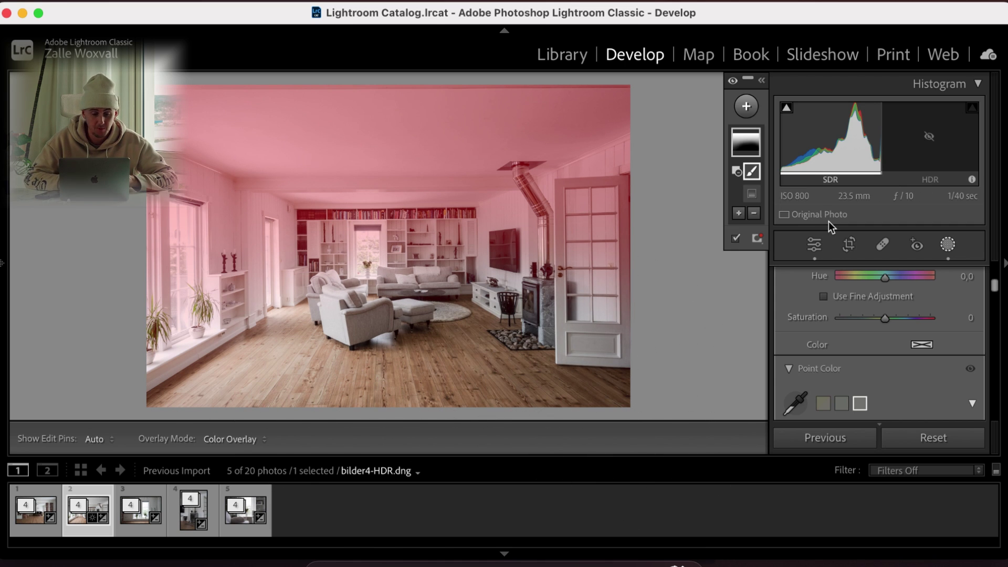
{"action": "left_click", "coordinate": [814, 246]}
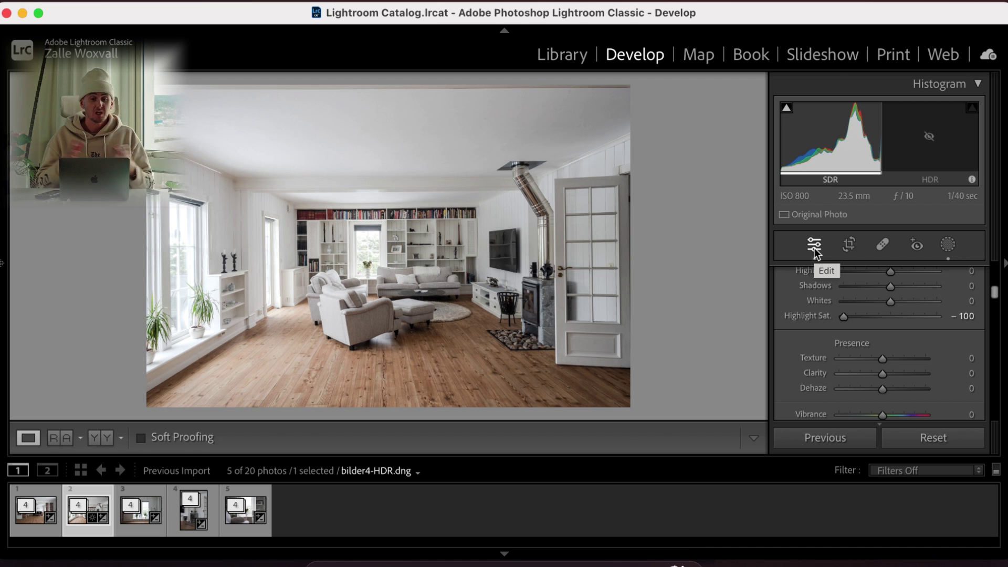
Step: Apply Upright Auto perspective correction and set Rotate to -0.3
{"action": "scroll", "coordinate": [842, 332], "scroll_direction": "down", "scroll_amount": 3}
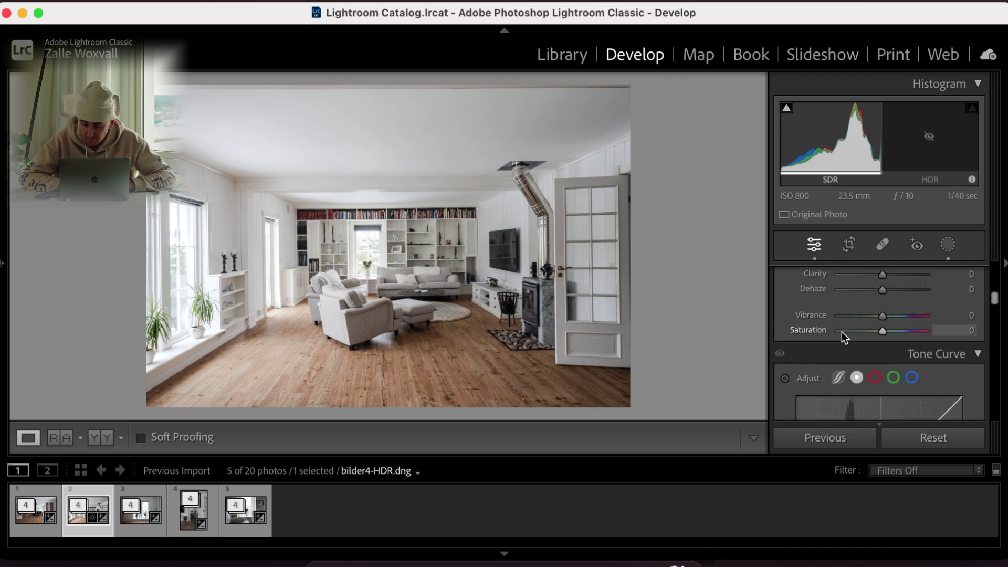
{"action": "scroll", "coordinate": [842, 332], "scroll_direction": "down", "scroll_amount": 10}
{"action": "scroll", "coordinate": [842, 332], "scroll_direction": "up", "scroll_amount": 4}
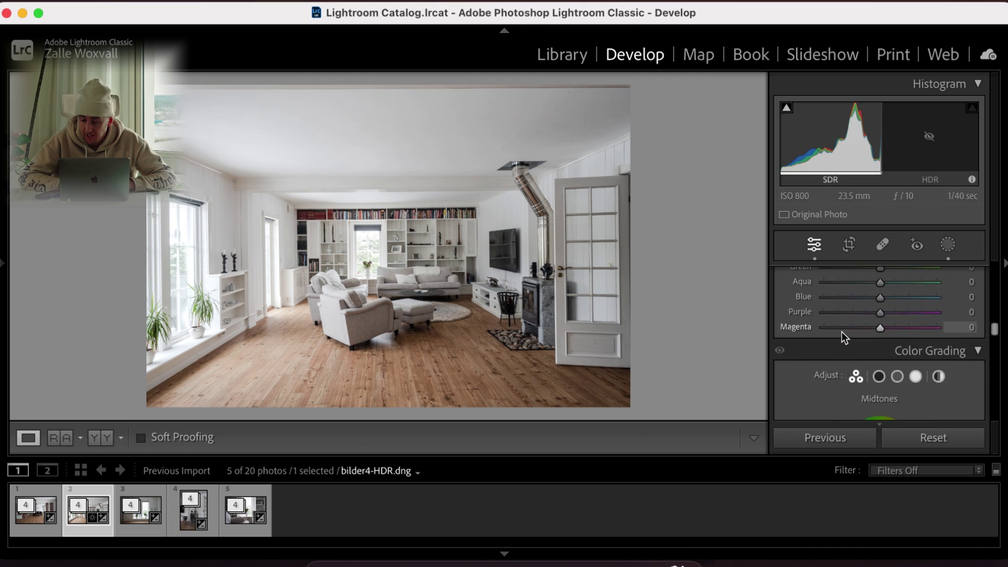
{"action": "scroll", "coordinate": [842, 332], "scroll_direction": "down", "scroll_amount": 15}
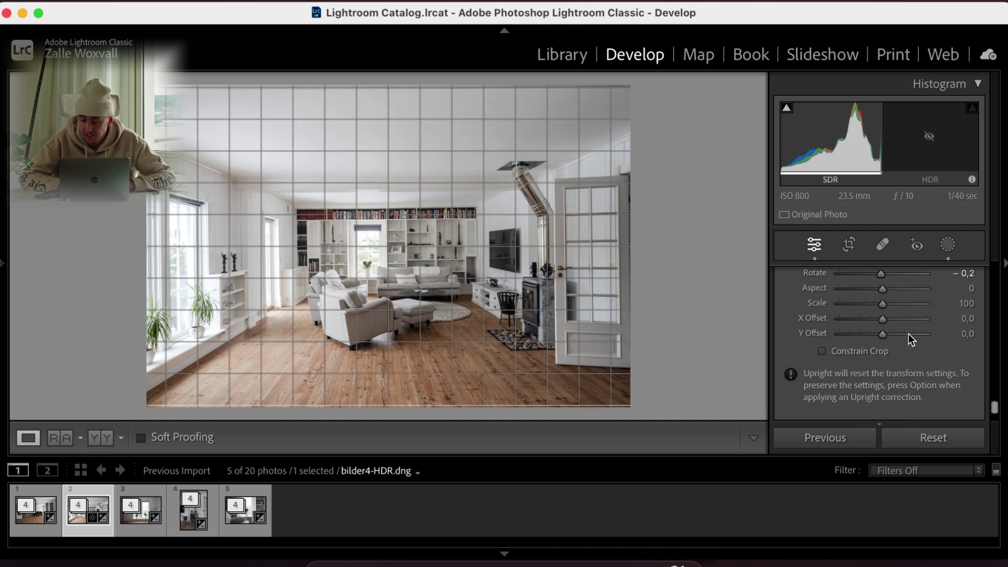
{"action": "scroll", "coordinate": [908, 339], "scroll_direction": "up", "scroll_amount": 6}
{"action": "scroll", "coordinate": [893, 352], "scroll_direction": "down", "scroll_amount": 2}
{"action": "left_click", "coordinate": [878, 359]}
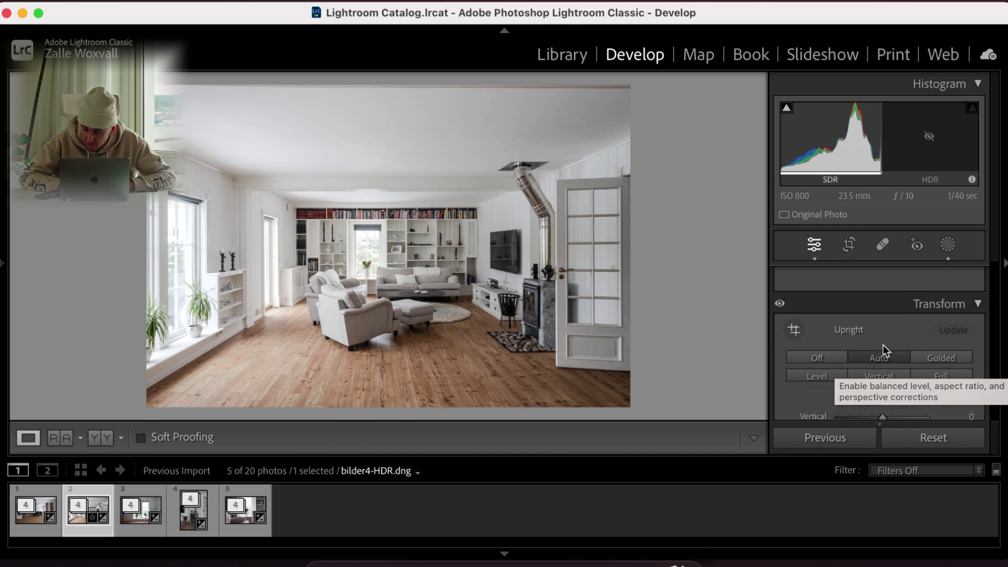
{"action": "scroll", "coordinate": [883, 345], "scroll_direction": "down", "scroll_amount": 3}
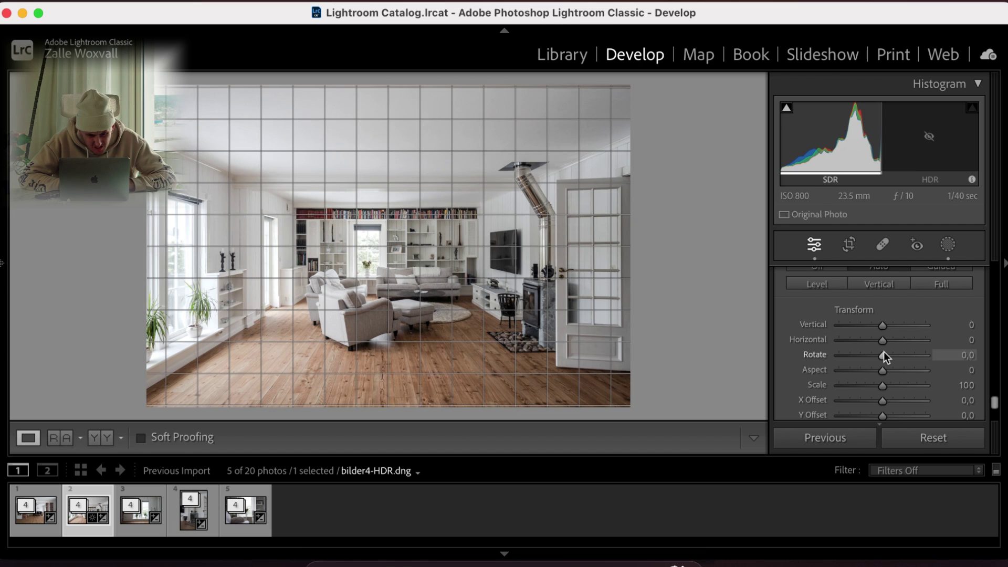
{"action": "left_click_drag", "start_coordinate": [884, 351], "coordinate": [882, 354]}
Step: Apply Guided Upright using guides on ceiling, door edge, floor and left window frame; set Rotate -0.8
{"action": "scroll", "coordinate": [909, 305], "scroll_direction": "up", "scroll_amount": 1}
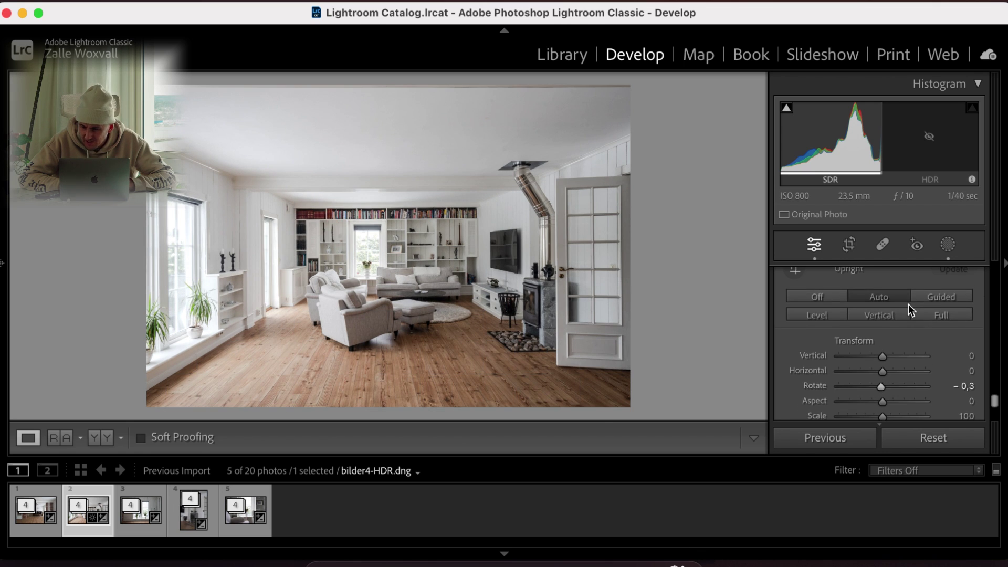
{"action": "left_click", "coordinate": [924, 297]}
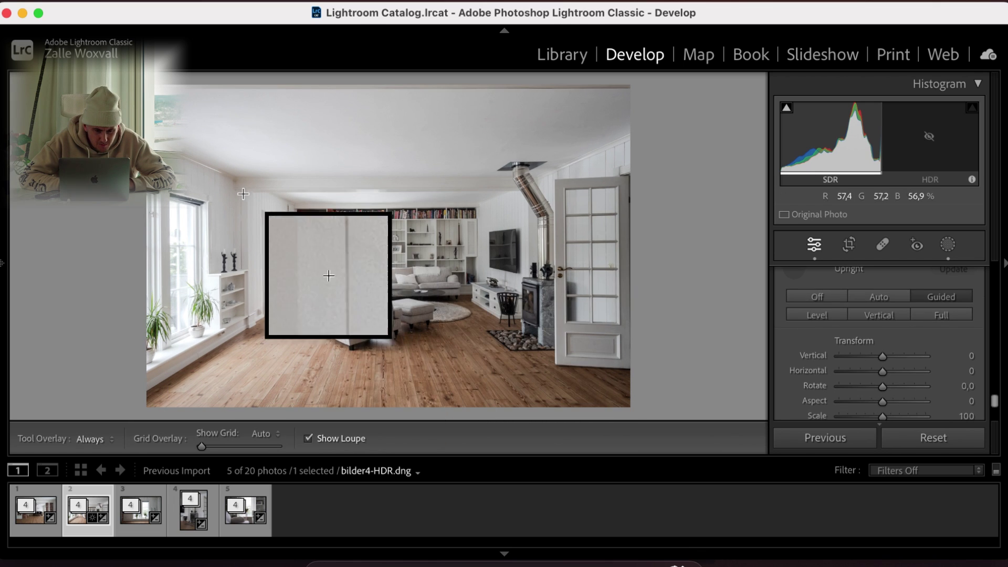
{"action": "left_click_drag", "start_coordinate": [243, 192], "coordinate": [537, 188]}
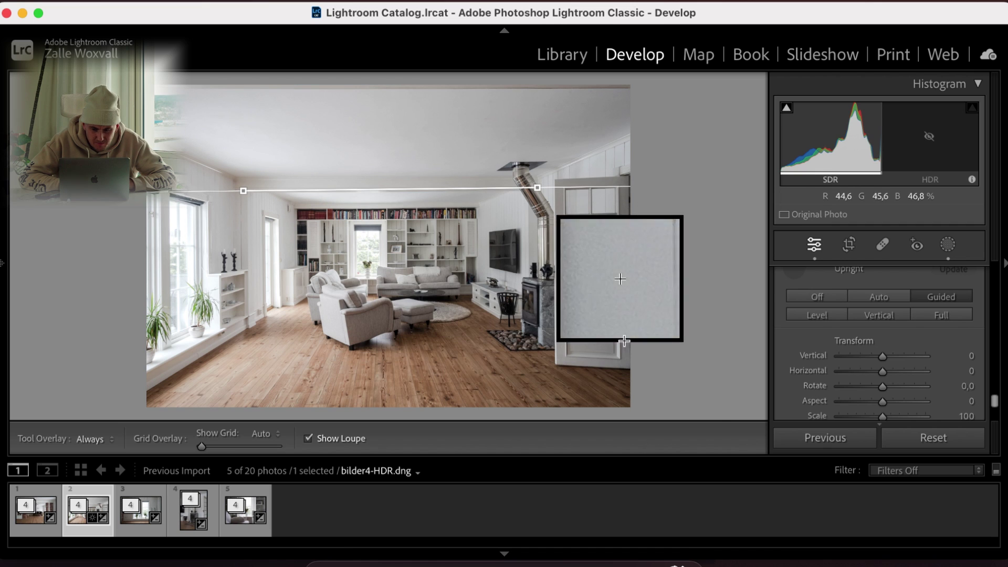
{"action": "left_click_drag", "start_coordinate": [619, 191], "coordinate": [621, 423]}
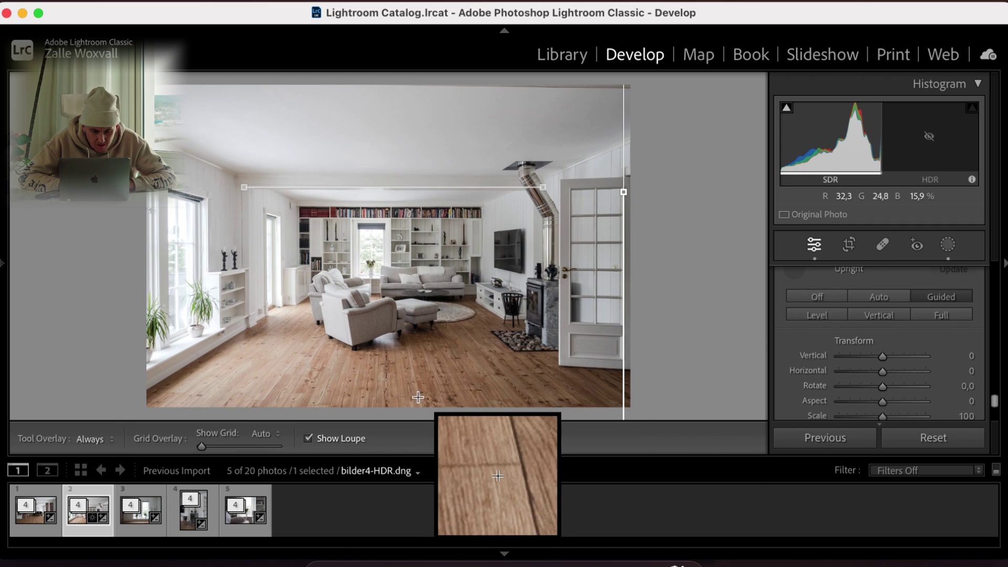
{"action": "mouse_move", "coordinate": [418, 397]}
{"action": "left_mouse_down"}
{"action": "mouse_move", "coordinate": [205, 400]}
{"action": "mouse_move", "coordinate": [222, 336]}
{"action": "mouse_move", "coordinate": [211, 400]}
{"action": "left_mouse_up"}
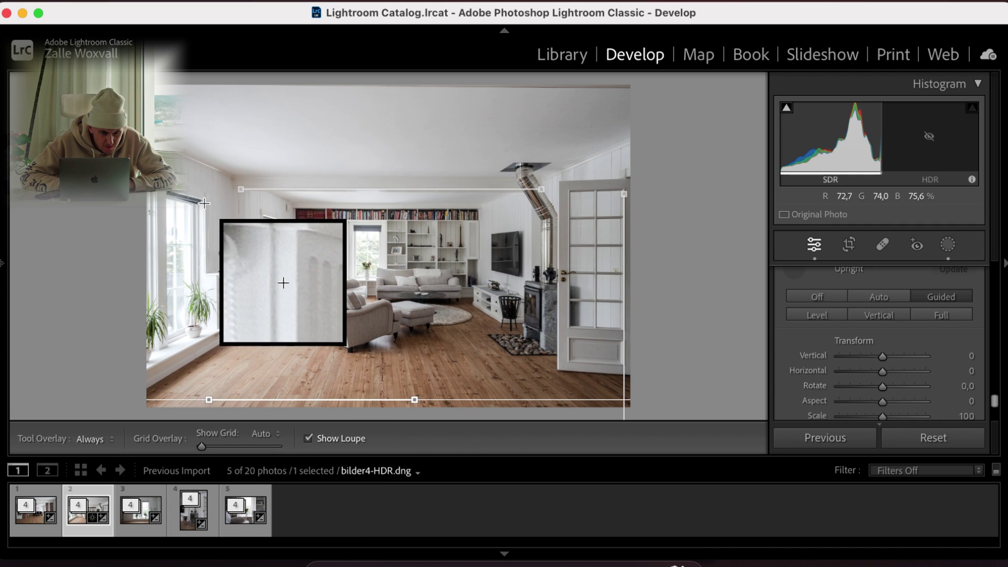
{"action": "left_click_drag", "start_coordinate": [204, 203], "coordinate": [204, 369]}
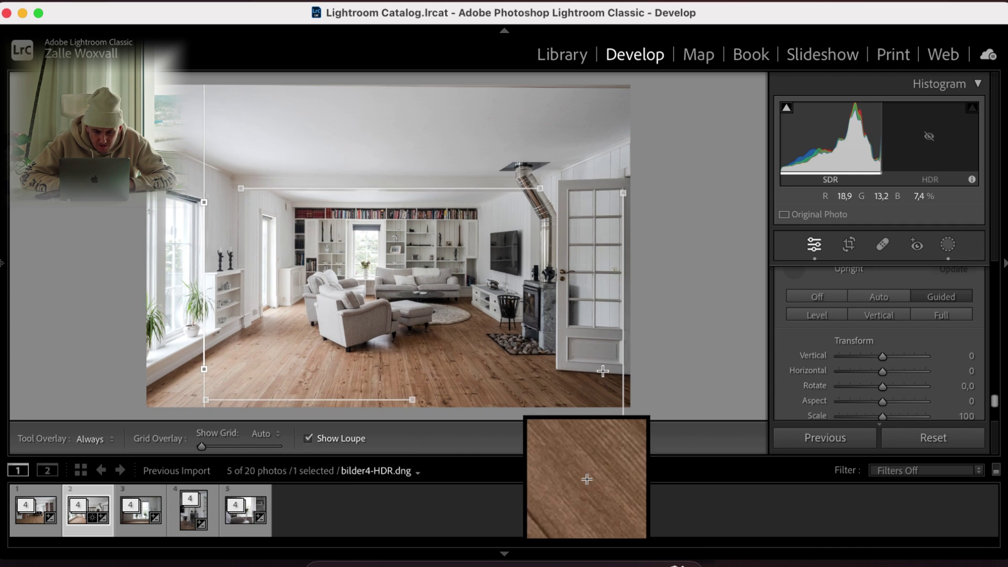
{"action": "left_click_drag", "start_coordinate": [886, 386], "coordinate": [883, 388]}
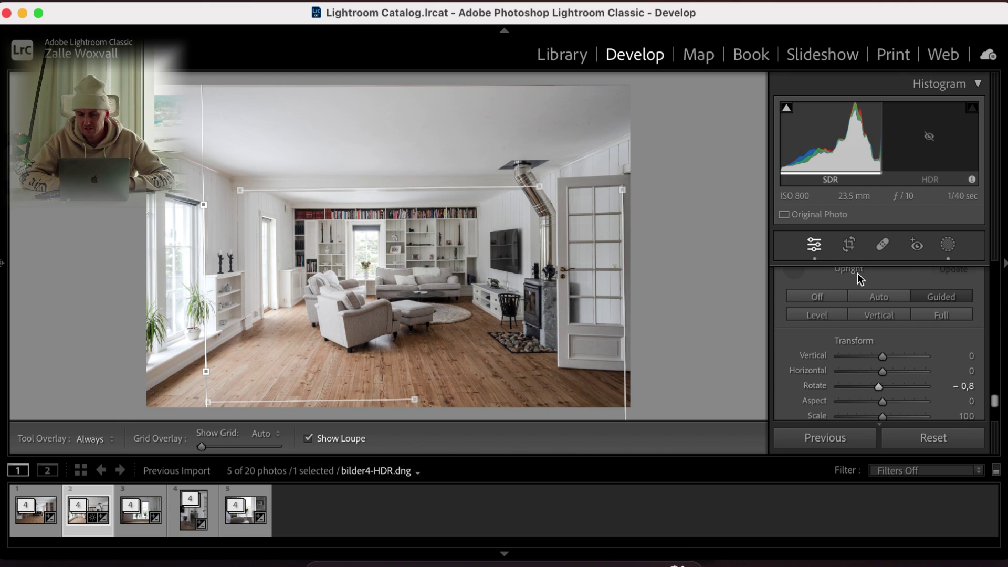
{"action": "scroll", "coordinate": [855, 283], "scroll_direction": "up", "scroll_amount": 1}
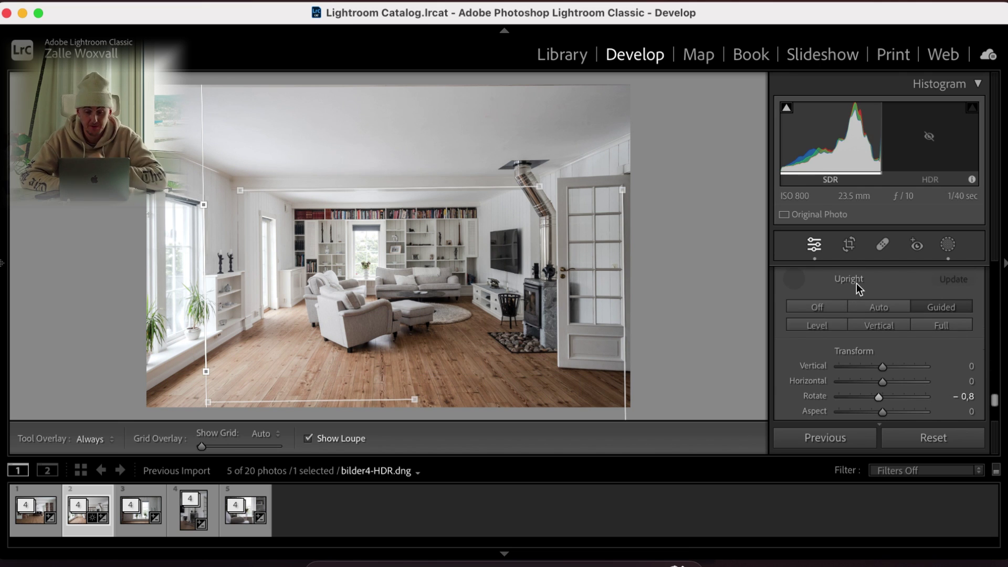
Step: Draw a new radial gradient mask over the left windows
{"action": "scroll", "coordinate": [856, 283], "scroll_direction": "up", "scroll_amount": 10}
{"action": "left_click", "coordinate": [815, 247]}
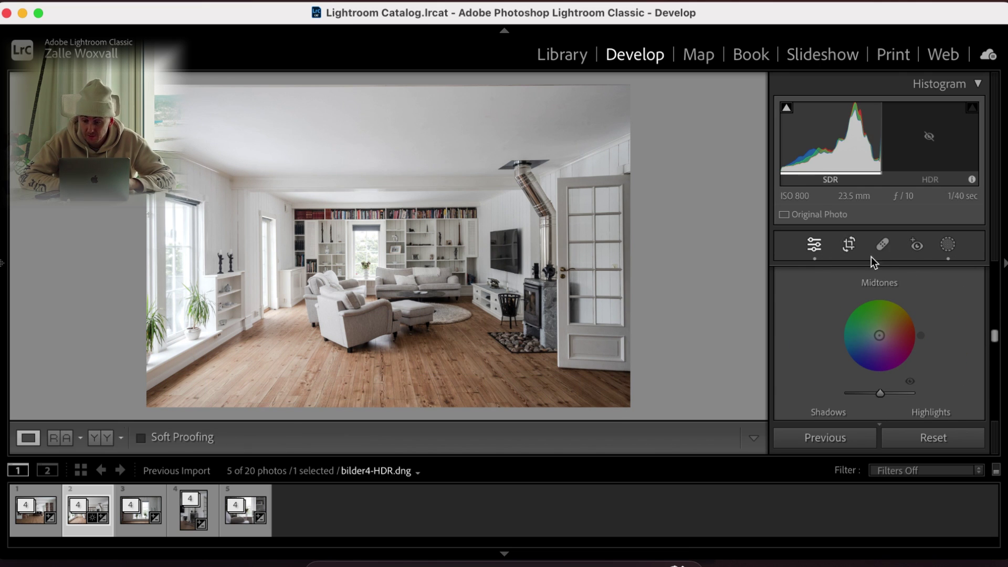
{"action": "scroll", "coordinate": [872, 298], "scroll_direction": "up", "scroll_amount": 10}
{"action": "scroll", "coordinate": [872, 297], "scroll_direction": "down", "scroll_amount": 5}
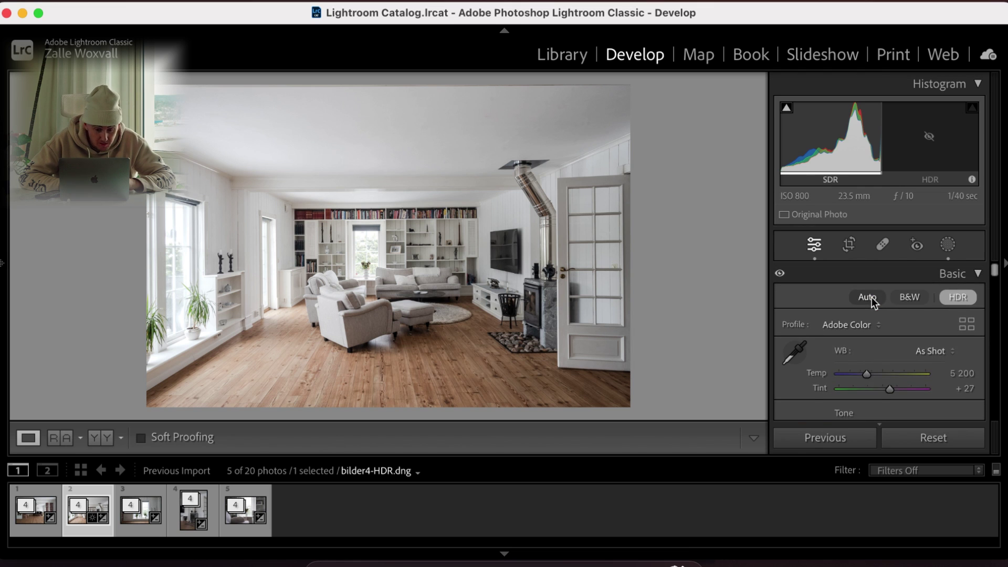
{"action": "left_click", "coordinate": [947, 246]}
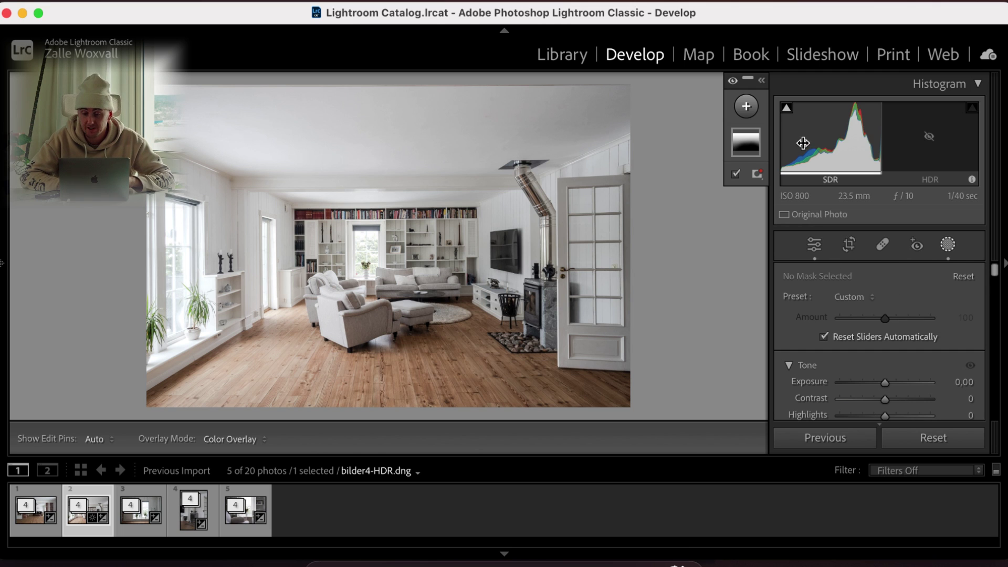
{"action": "left_click", "coordinate": [747, 109]}
{"action": "left_click", "coordinate": [772, 293]}
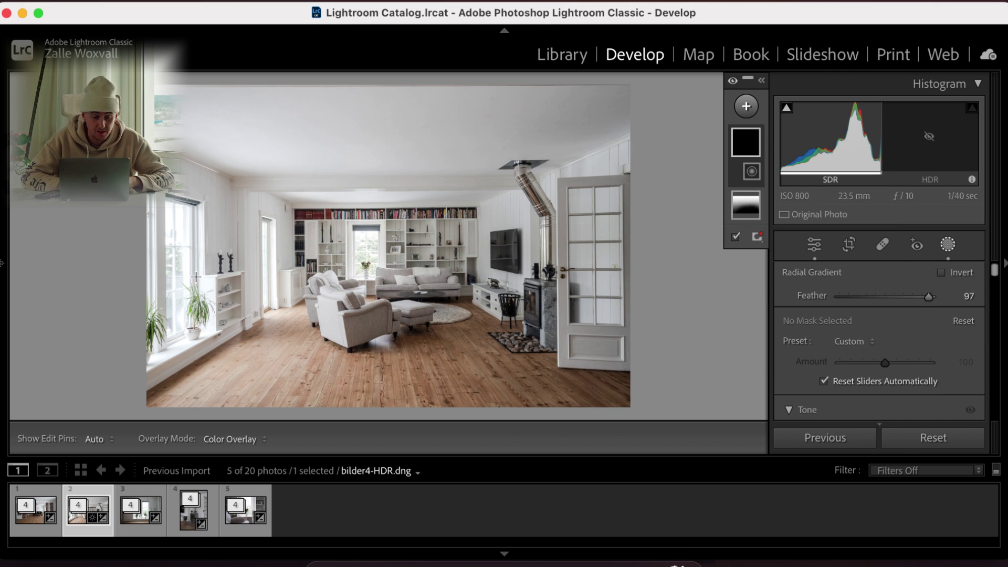
{"action": "left_click_drag", "start_coordinate": [176, 270], "coordinate": [278, 412]}
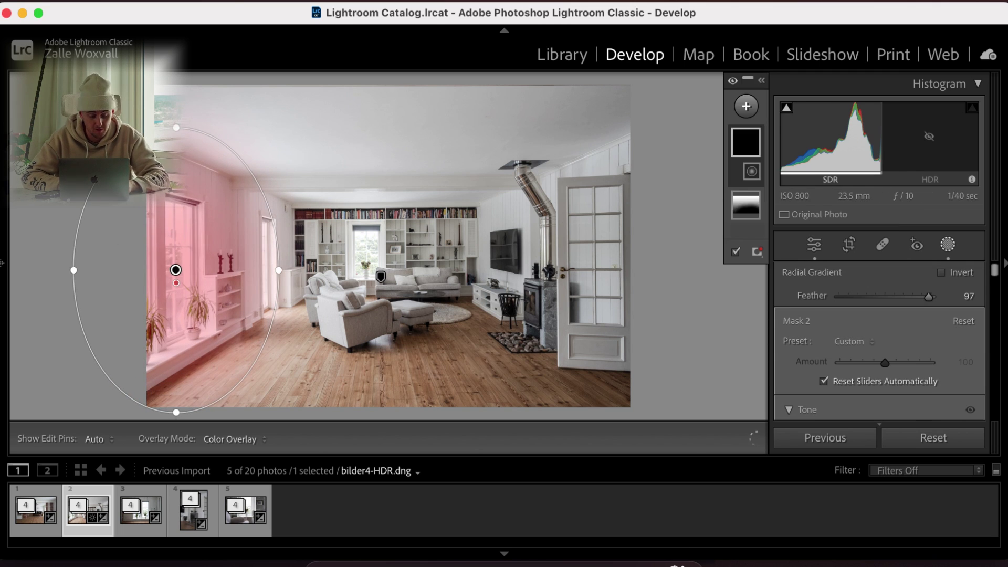
Step: Duplicate the radial gradient and reshape it into a wide ellipse across the room's centre
{"action": "left_click", "coordinate": [176, 270], "text": "alt+super"}
{"action": "left_click_drag", "start_coordinate": [176, 271], "coordinate": [376, 249]}
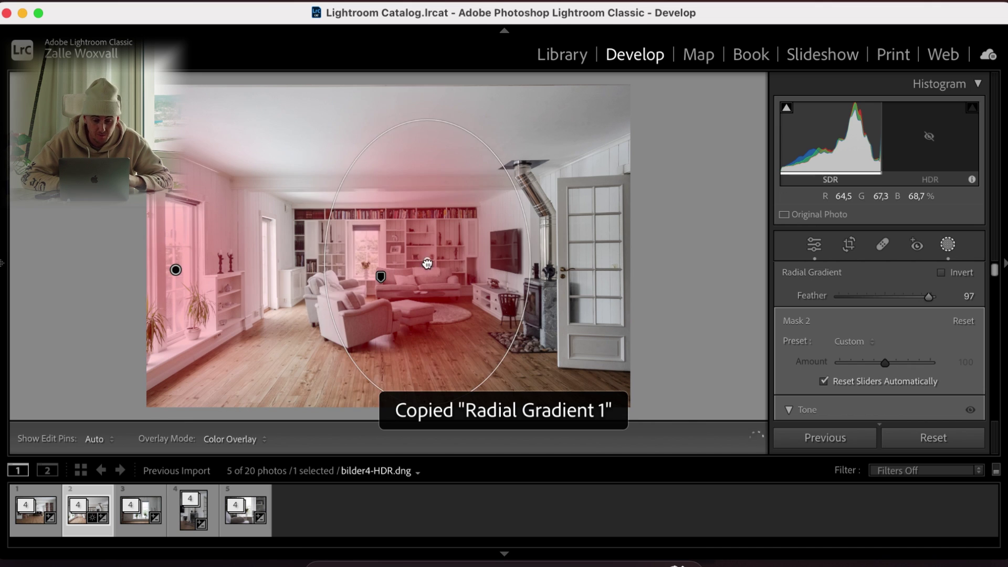
{"action": "left_click_drag", "start_coordinate": [259, 252], "coordinate": [220, 247]}
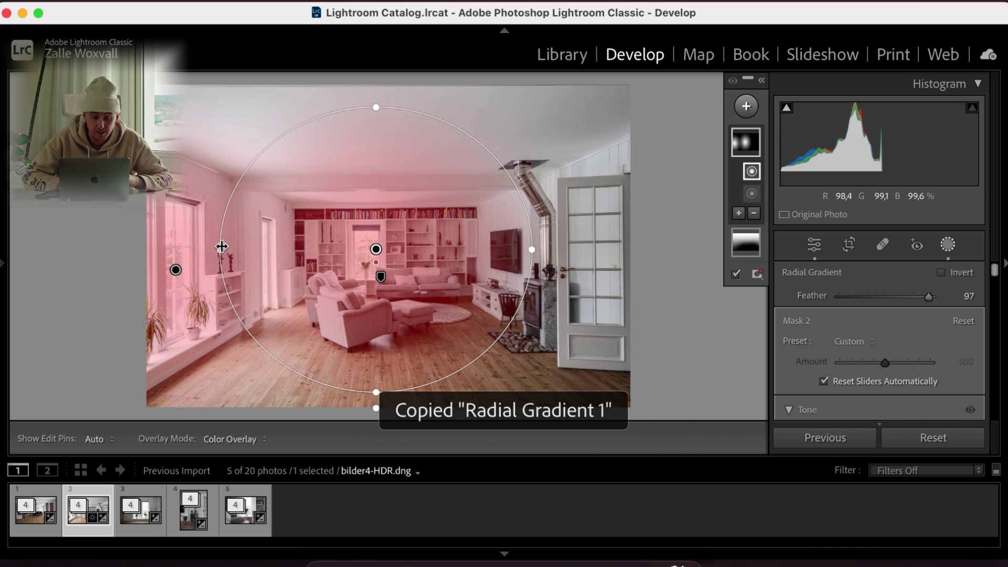
{"action": "left_click_drag", "start_coordinate": [373, 110], "coordinate": [377, 184]}
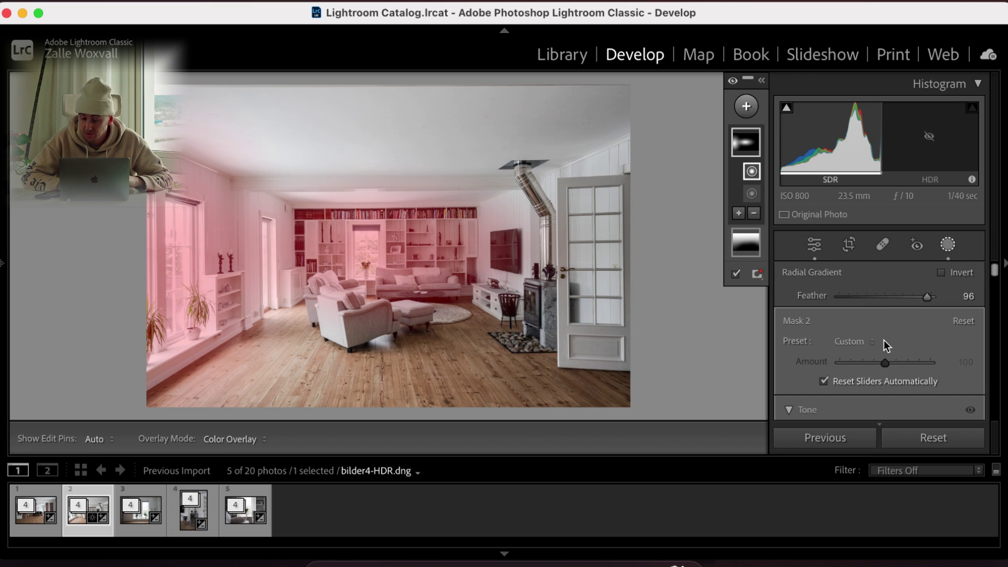
Step: Set the radial mask's Contrast to 61 and Shadows to -15
{"action": "scroll", "coordinate": [884, 339], "scroll_direction": "down", "scroll_amount": 3}
{"action": "left_click_drag", "start_coordinate": [885, 369], "coordinate": [912, 368]}
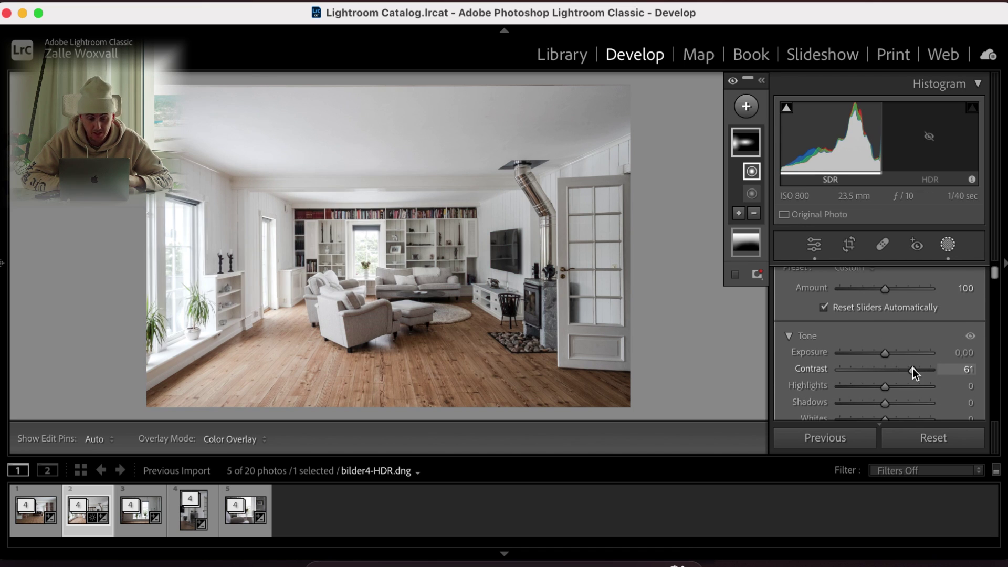
{"action": "scroll", "coordinate": [903, 338], "scroll_direction": "down", "scroll_amount": 1}
{"action": "left_click_drag", "start_coordinate": [886, 329], "coordinate": [878, 331]}
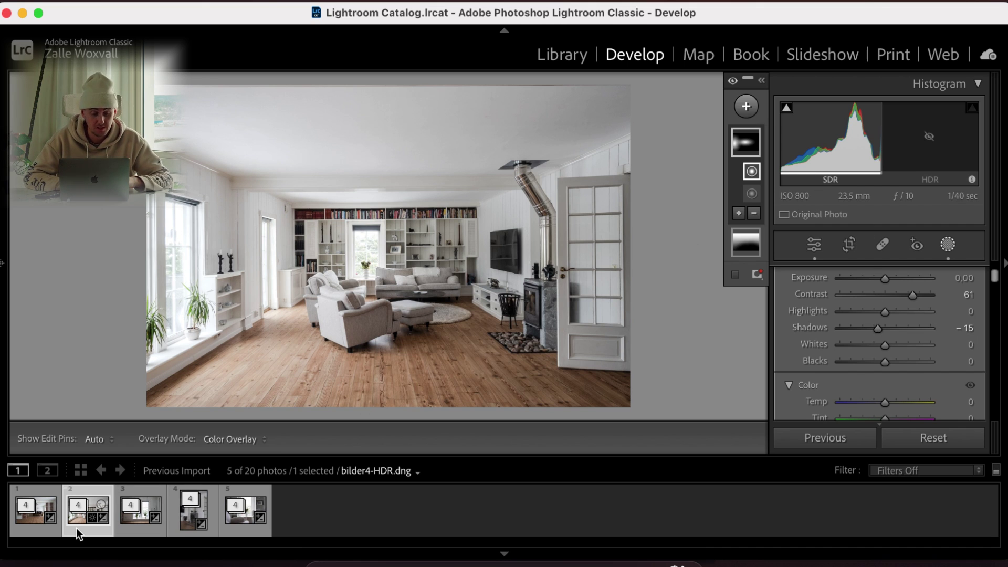
Step: Select all five photos, turn off Auto Sync, and synchronize the living-room photo's settings to them
{"action": "key", "text": "super+a"}
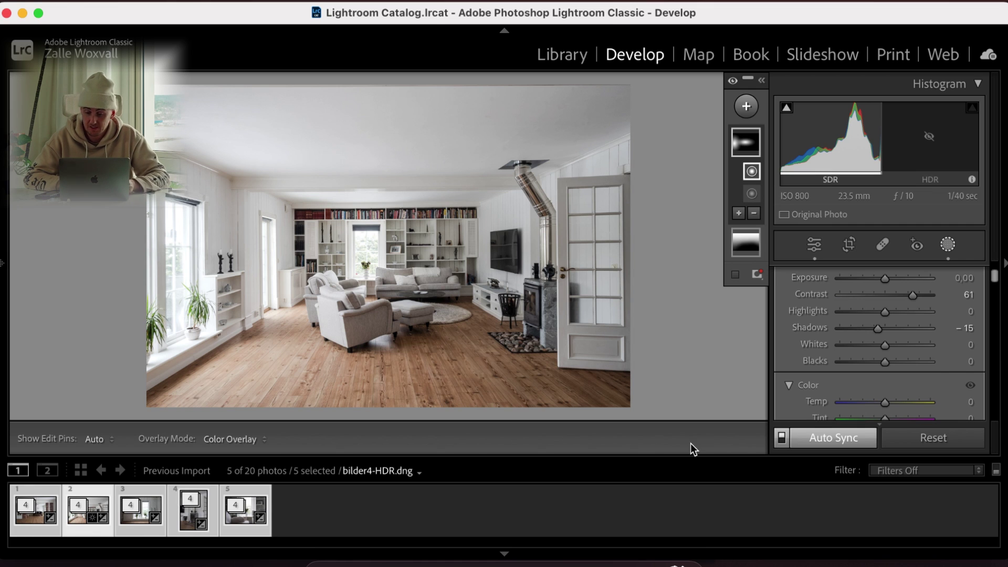
{"action": "left_click", "coordinate": [782, 437]}
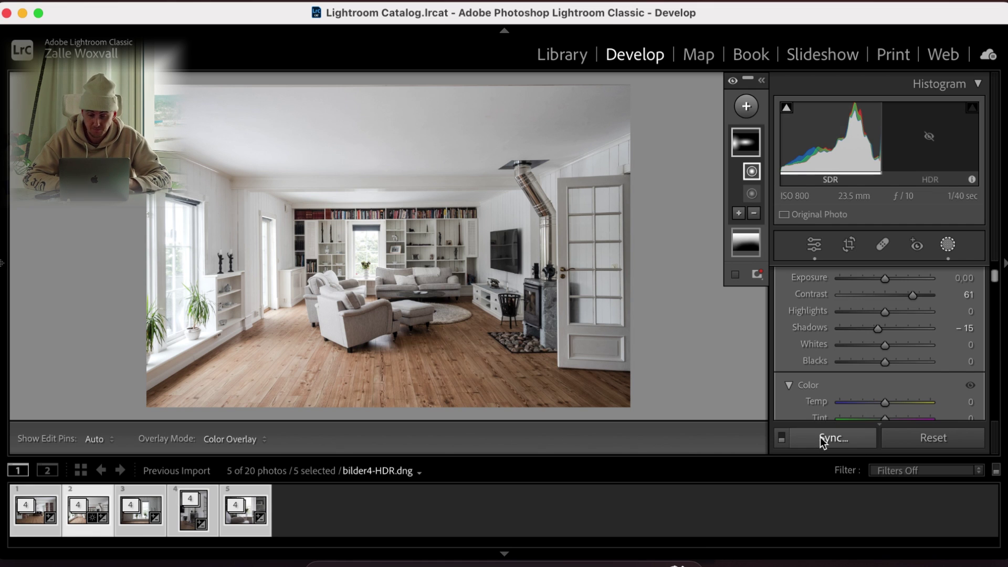
{"action": "key", "text": "shift+w"}
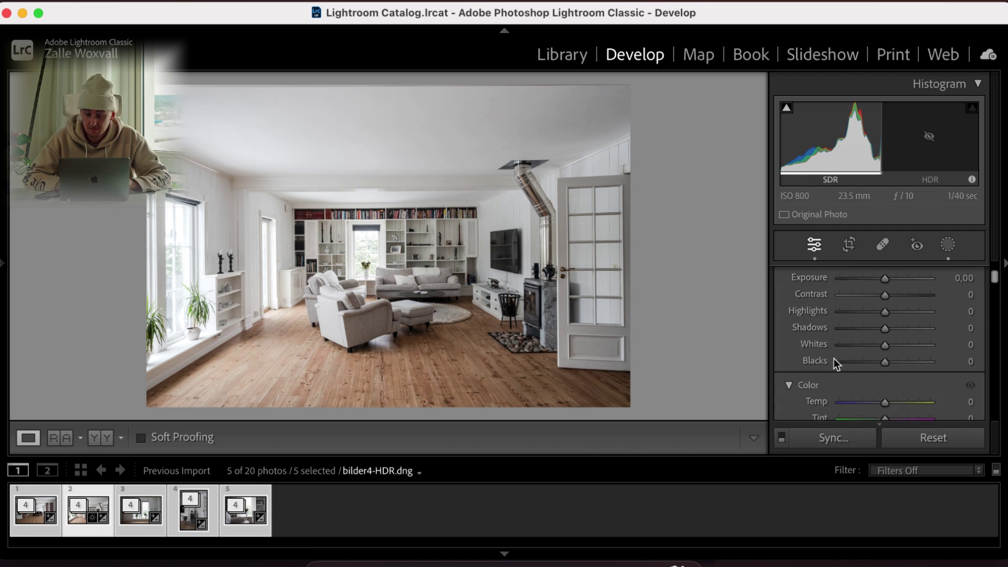
{"action": "left_click", "coordinate": [827, 446]}
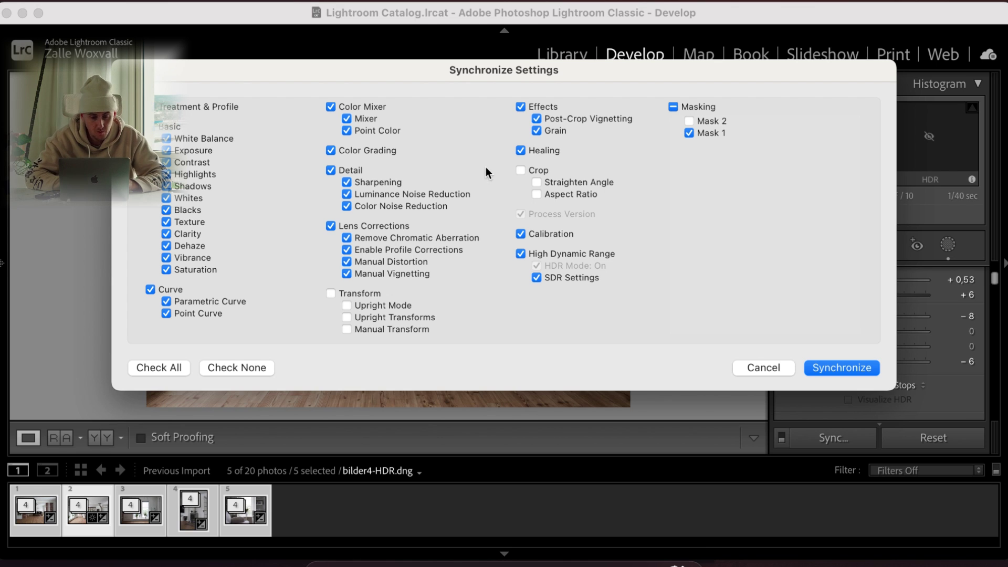
{"action": "left_click", "coordinate": [842, 368]}
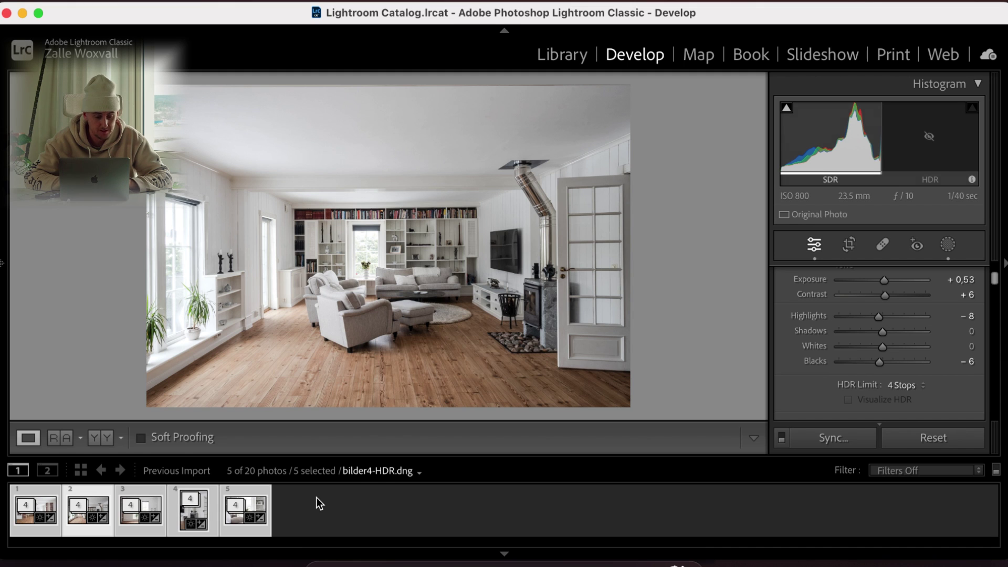
Step: Draw a radial gradient mask over the window in the third, twin-window photo
{"action": "left_click", "coordinate": [24, 522]}
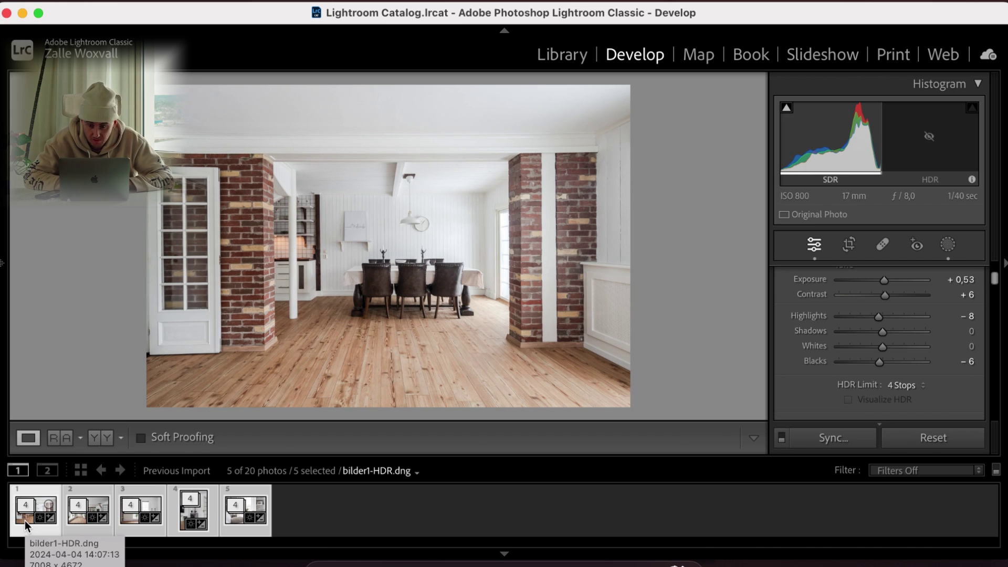
{"action": "left_click", "coordinate": [135, 519]}
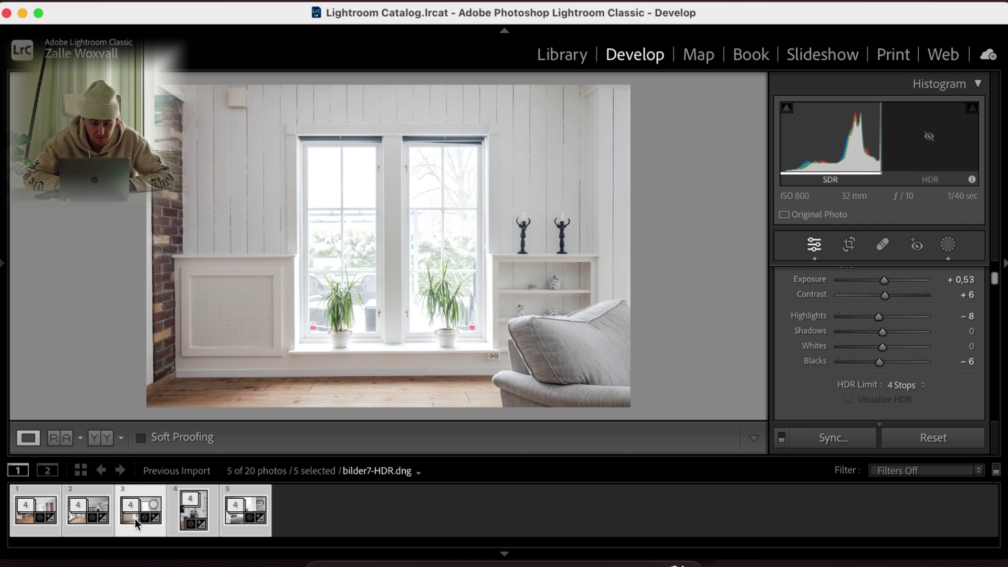
{"action": "left_click", "coordinate": [945, 250]}
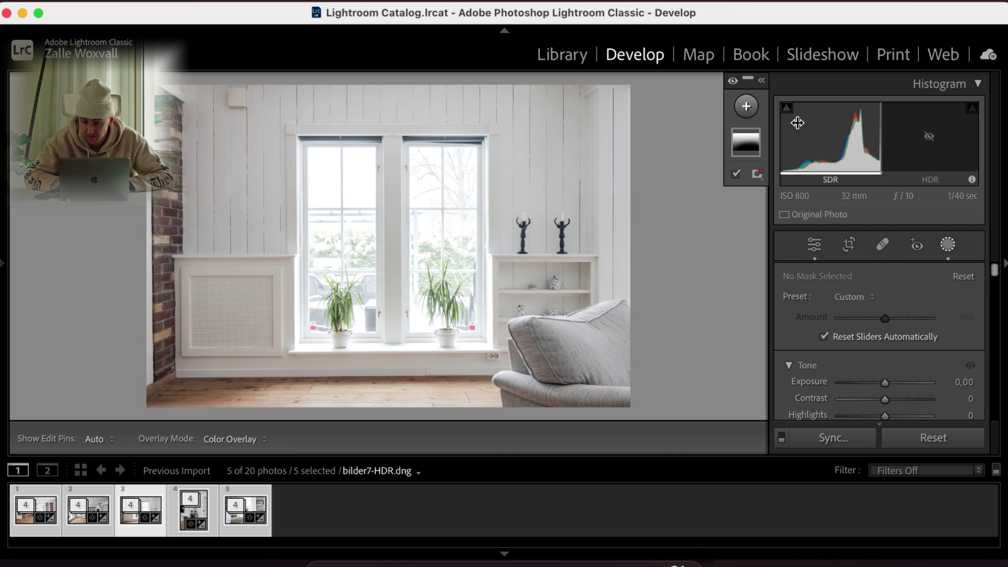
{"action": "left_click", "coordinate": [746, 107]}
{"action": "left_click", "coordinate": [774, 295]}
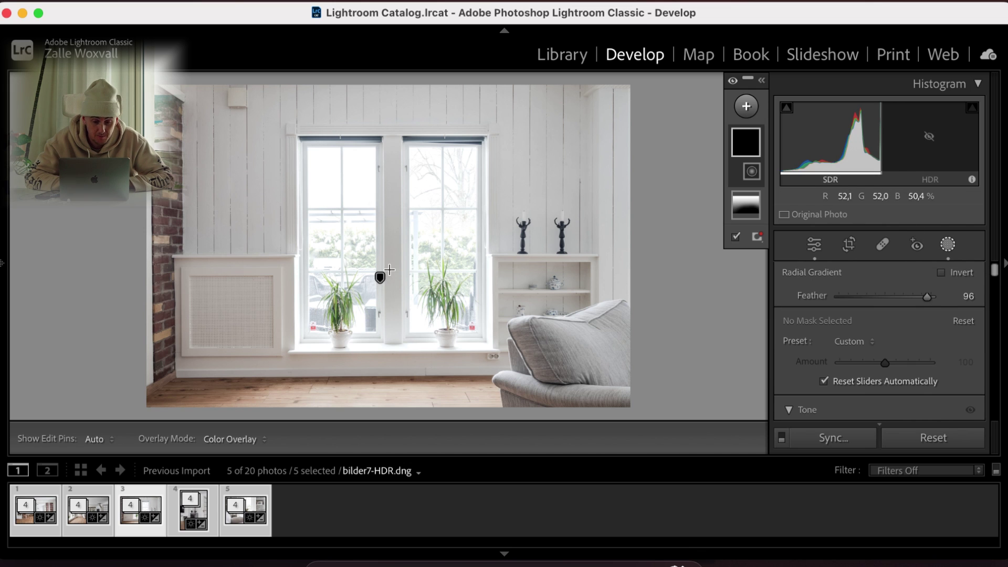
{"action": "left_click_drag", "start_coordinate": [395, 247], "coordinate": [225, 42]}
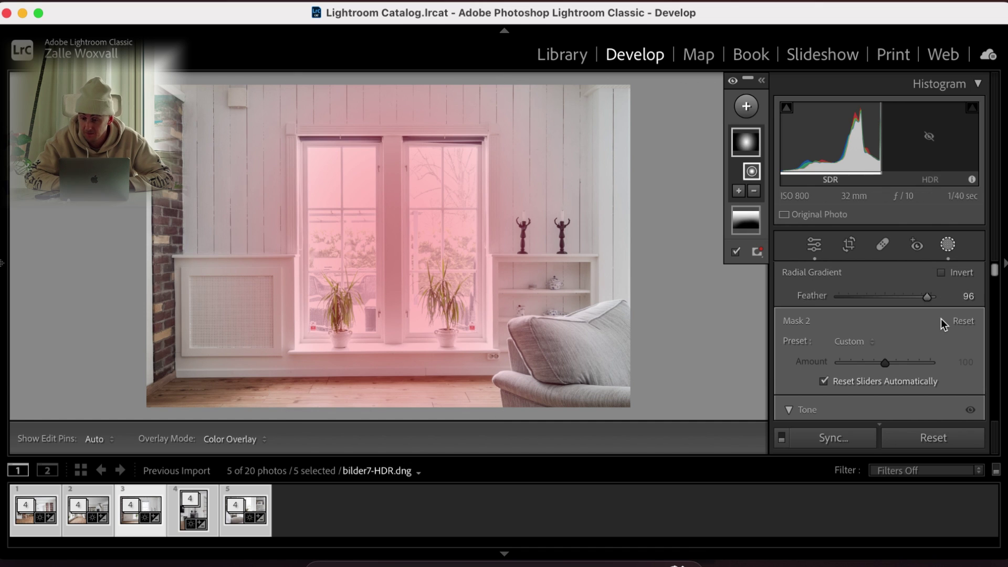
Step: Set the window mask to Contrast 58, Highlights 55, Whites 22 and Shadows −76, then start a brush subtraction
{"action": "scroll", "coordinate": [941, 320], "scroll_direction": "down", "scroll_amount": 5}
{"action": "left_click_drag", "start_coordinate": [887, 329], "coordinate": [908, 331]}
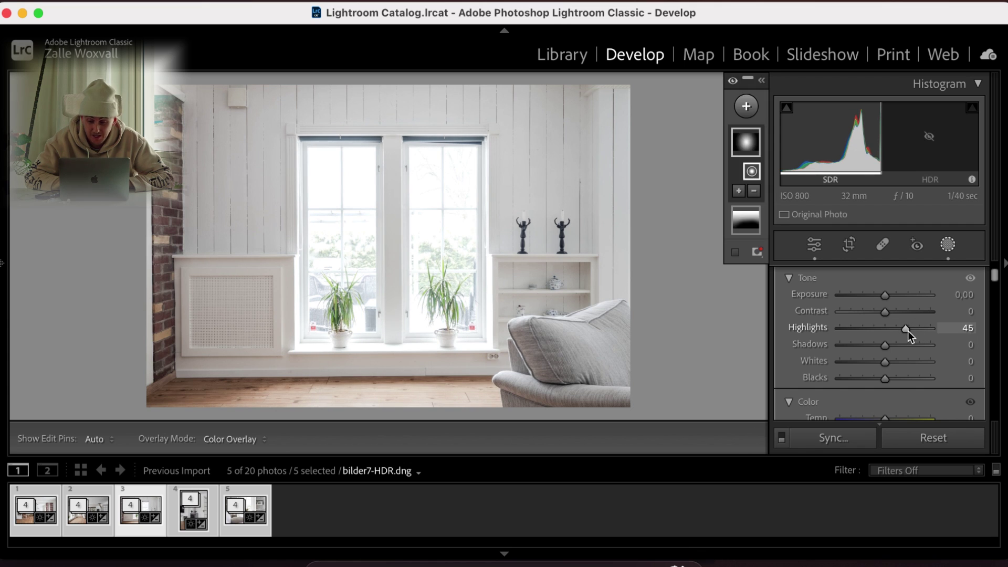
{"action": "left_click_drag", "start_coordinate": [886, 363], "coordinate": [898, 368]}
{"action": "left_click_drag", "start_coordinate": [886, 312], "coordinate": [912, 312]}
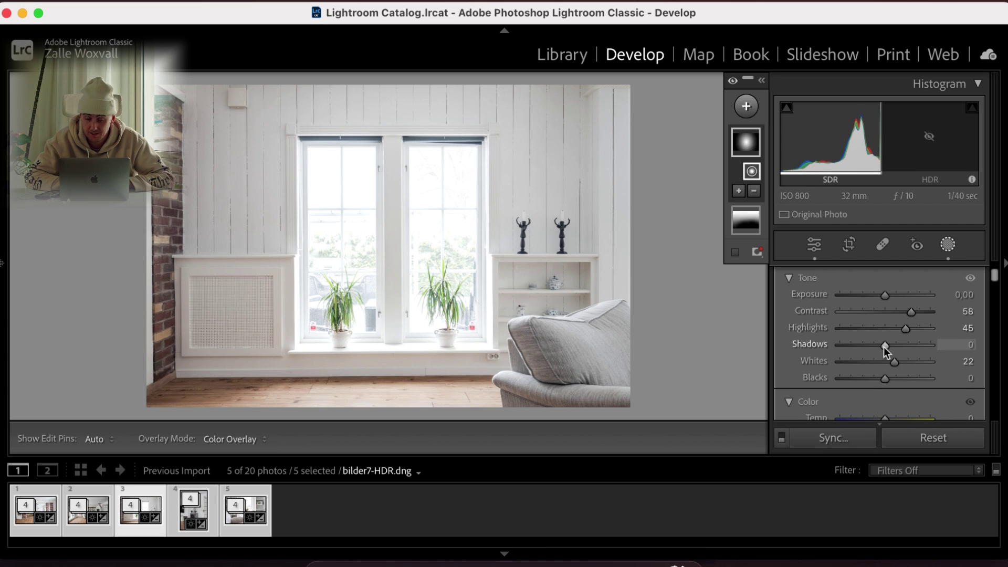
{"action": "left_click_drag", "start_coordinate": [884, 347], "coordinate": [851, 349]}
{"action": "left_click_drag", "start_coordinate": [906, 329], "coordinate": [912, 328]}
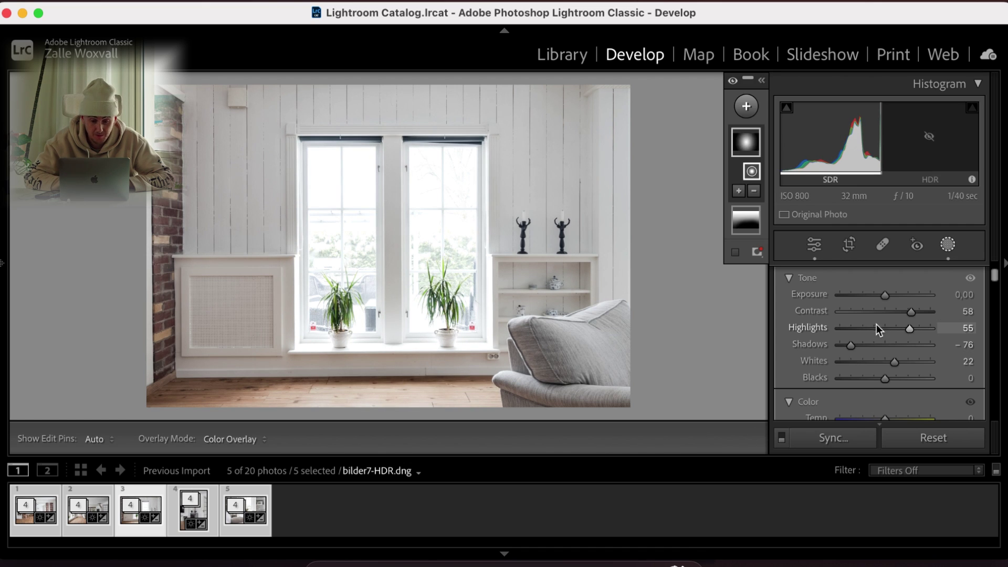
{"action": "left_click", "coordinate": [754, 191]}
{"action": "left_click", "coordinate": [761, 339]}
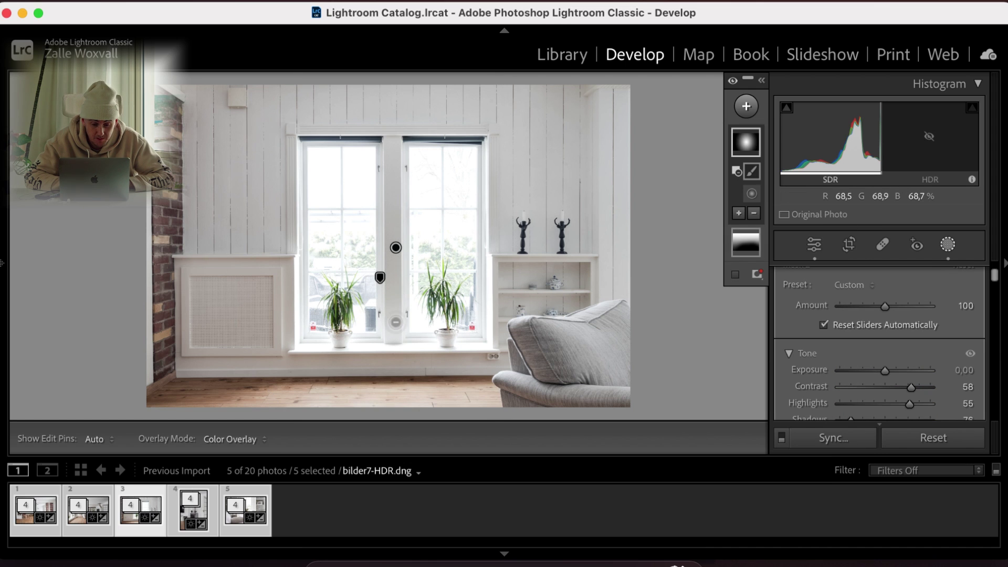
Step: Hide the mask pins and give the stove photo Exposure +1,00 and Shadows −36, then open the living-room photo
{"action": "key", "text": "h"}
{"action": "key", "text": "h"}
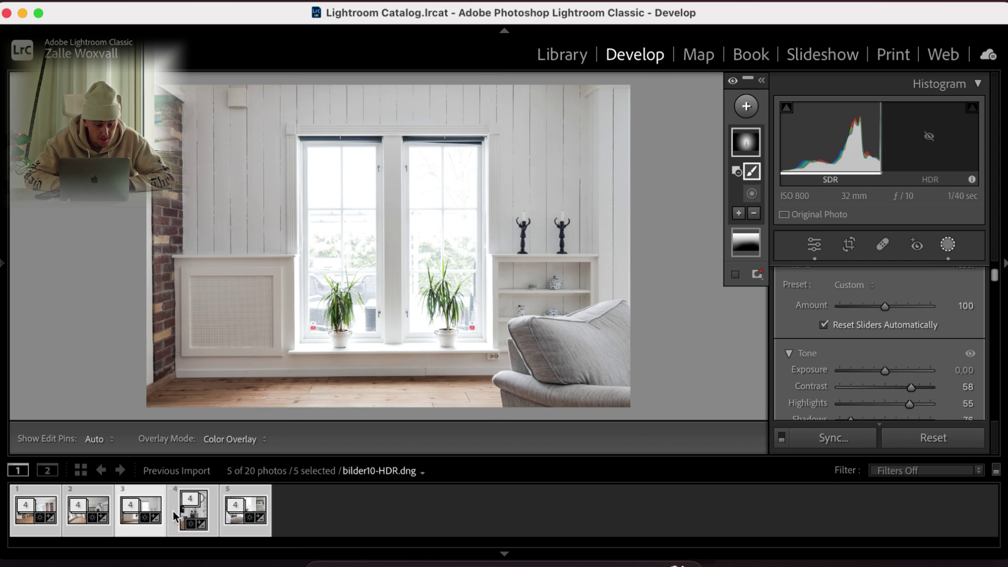
{"action": "left_click", "coordinate": [191, 515]}
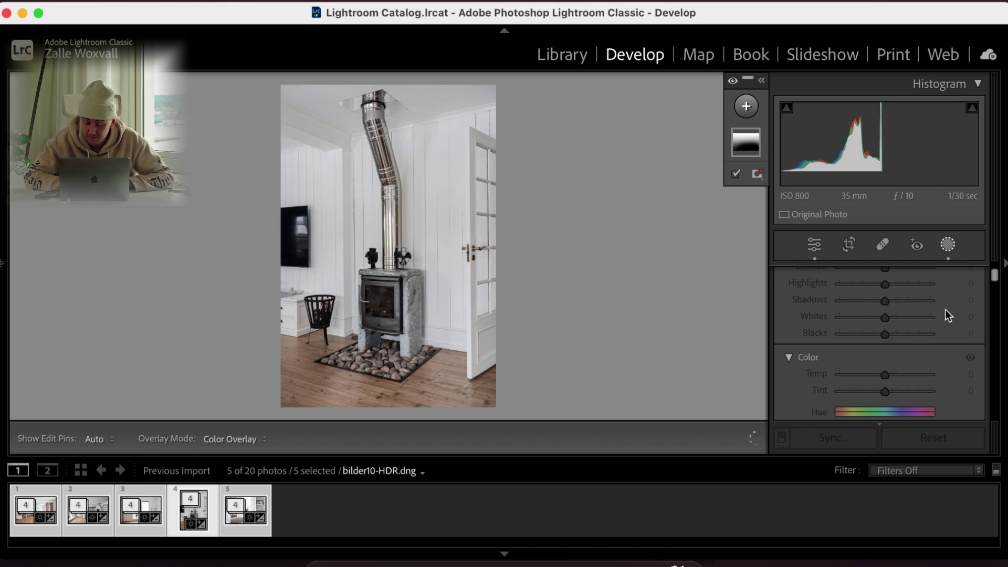
{"action": "scroll", "coordinate": [922, 330], "scroll_direction": "down", "scroll_amount": 5}
{"action": "scroll", "coordinate": [921, 330], "scroll_direction": "up", "scroll_amount": 2}
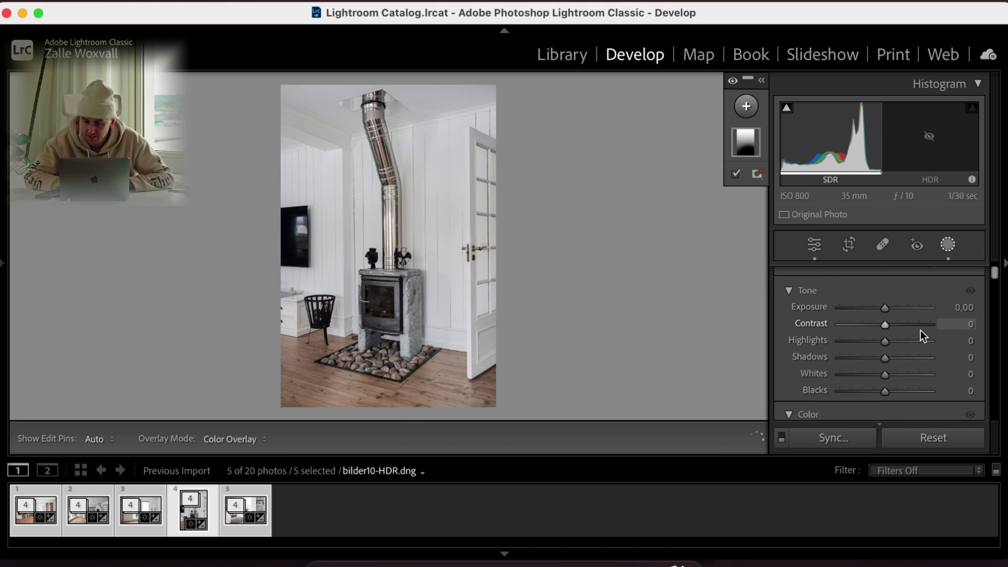
{"action": "left_click", "coordinate": [816, 245]}
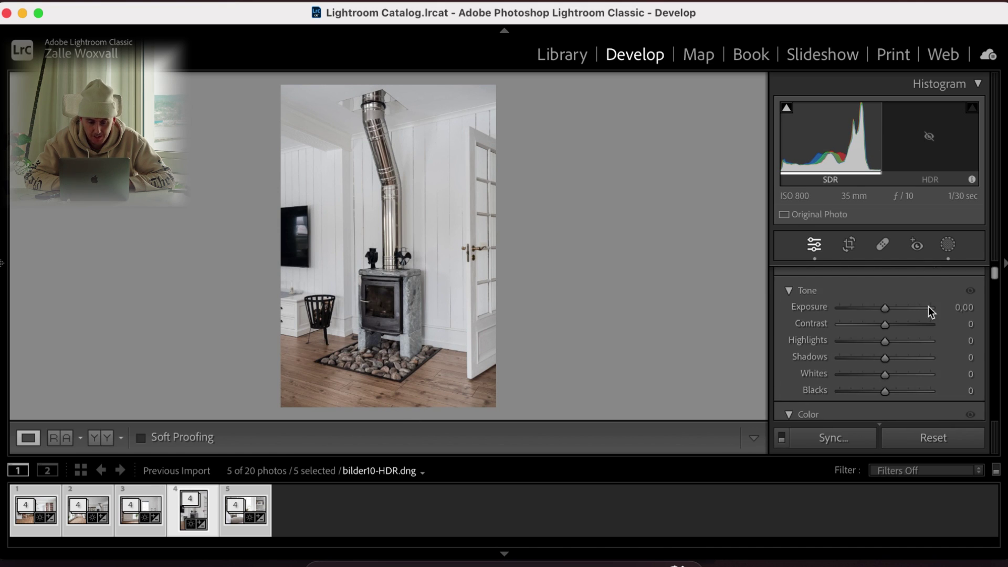
{"action": "left_click_drag", "start_coordinate": [887, 353], "coordinate": [890, 354]}
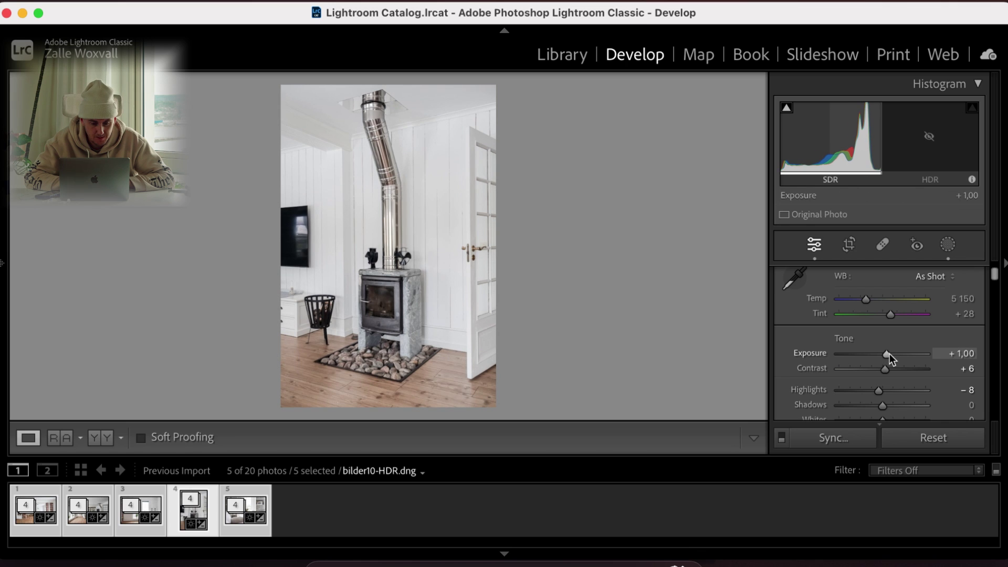
{"action": "scroll", "coordinate": [885, 360], "scroll_direction": "down", "scroll_amount": 2}
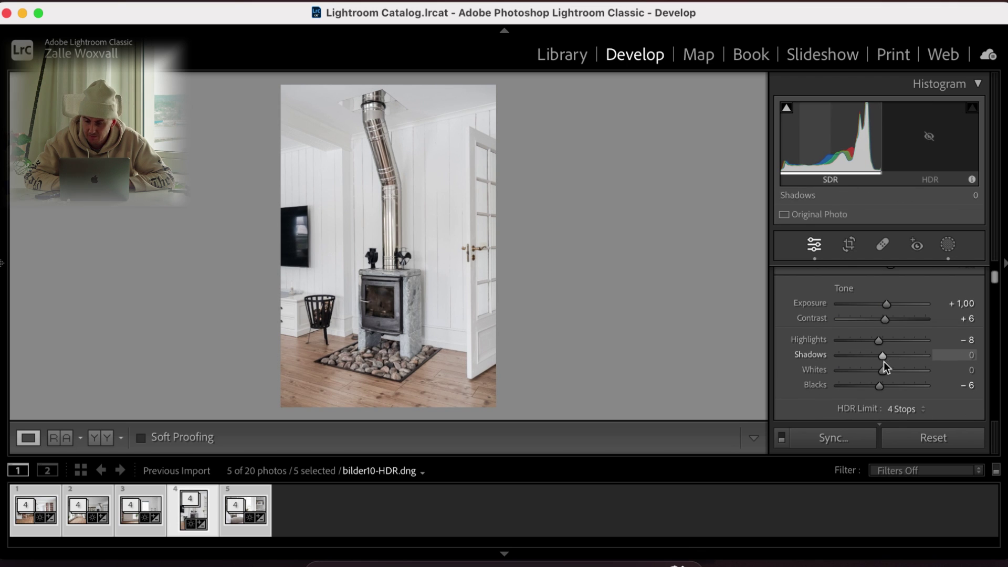
{"action": "left_click_drag", "start_coordinate": [876, 358], "coordinate": [865, 355]}
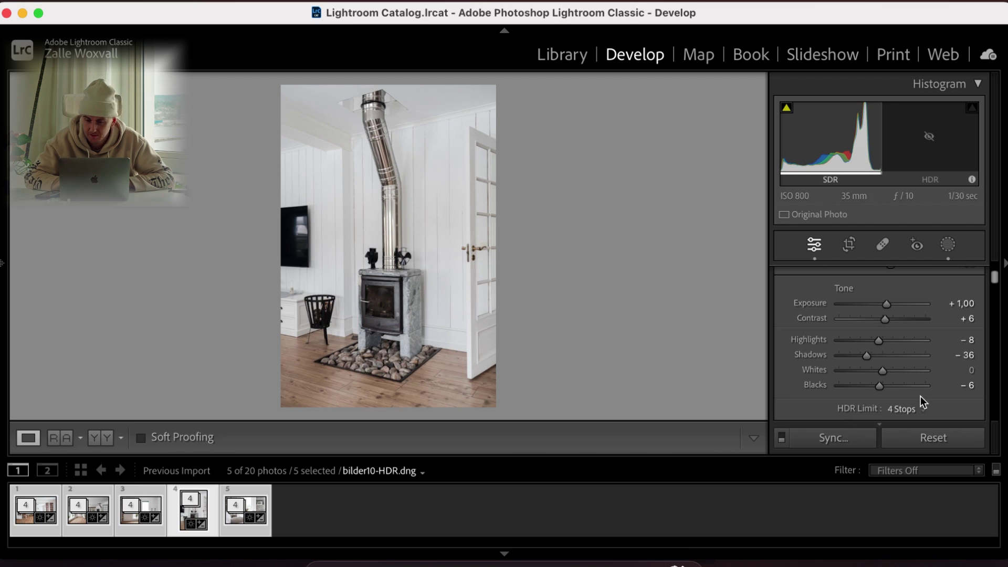
{"action": "left_click", "coordinate": [229, 518]}
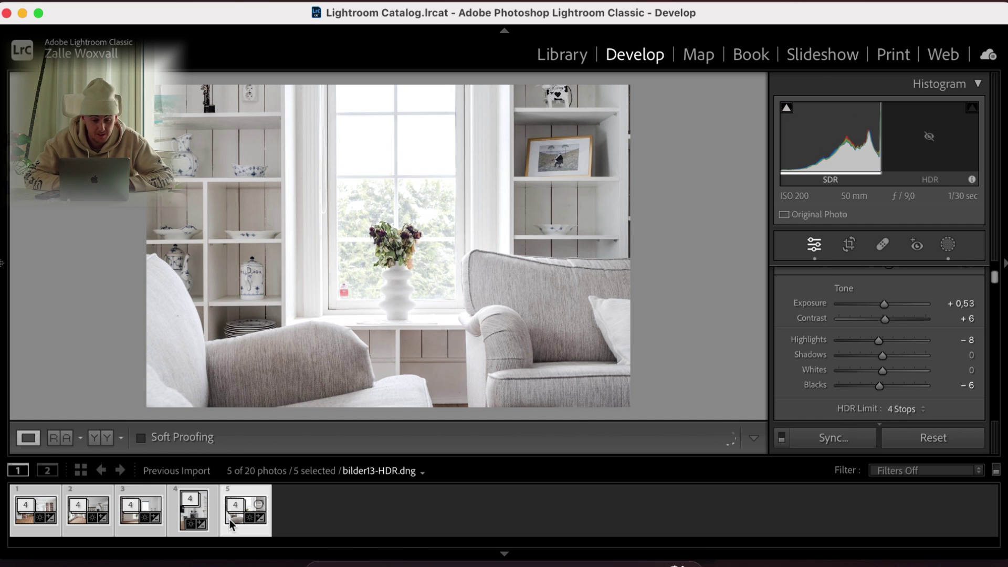
Step: Draw a radial gradient mask over the window behind the vase
{"action": "left_click", "coordinate": [948, 246]}
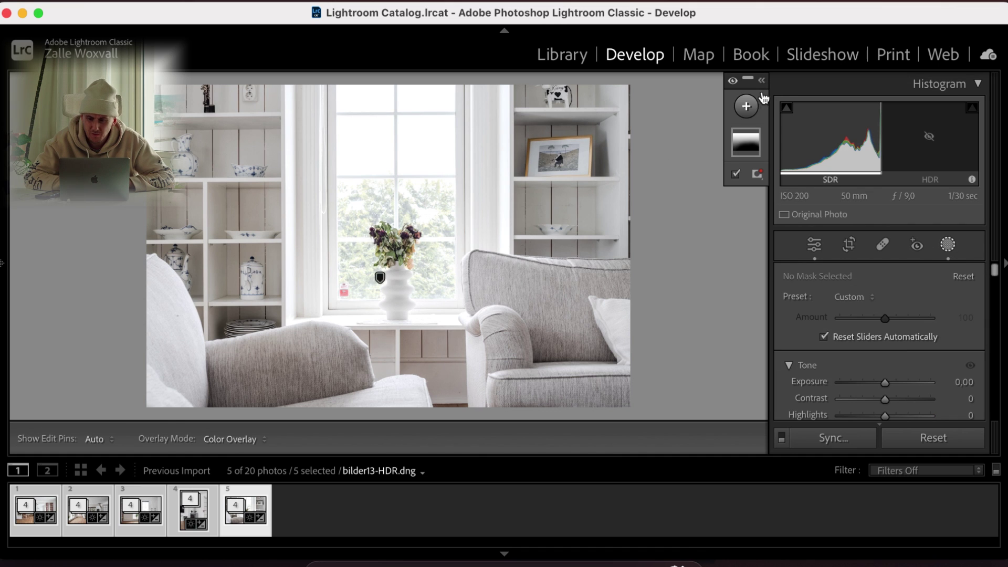
{"action": "left_click", "coordinate": [747, 105]}
{"action": "left_click", "coordinate": [783, 293]}
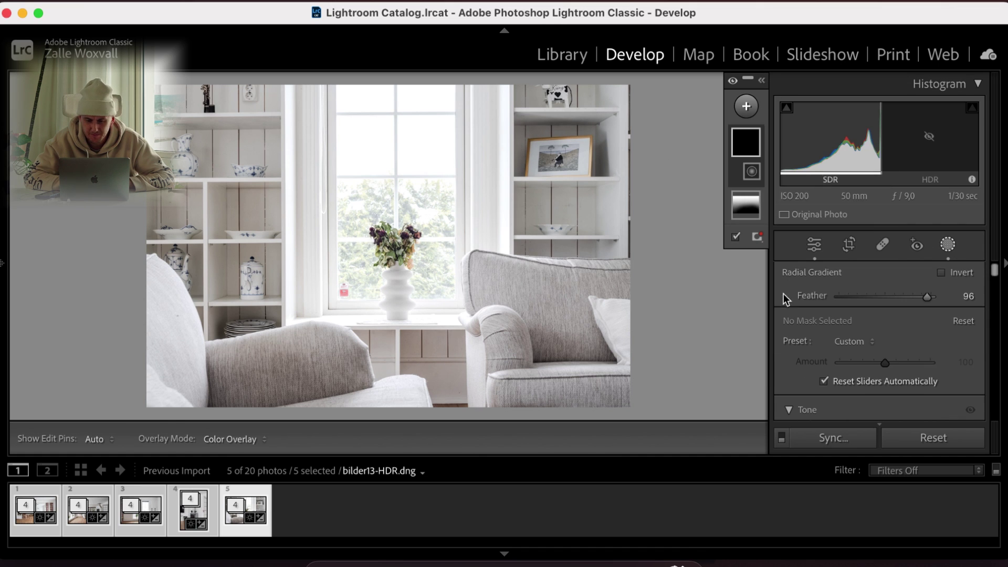
{"action": "left_click_drag", "start_coordinate": [399, 205], "coordinate": [271, 35]}
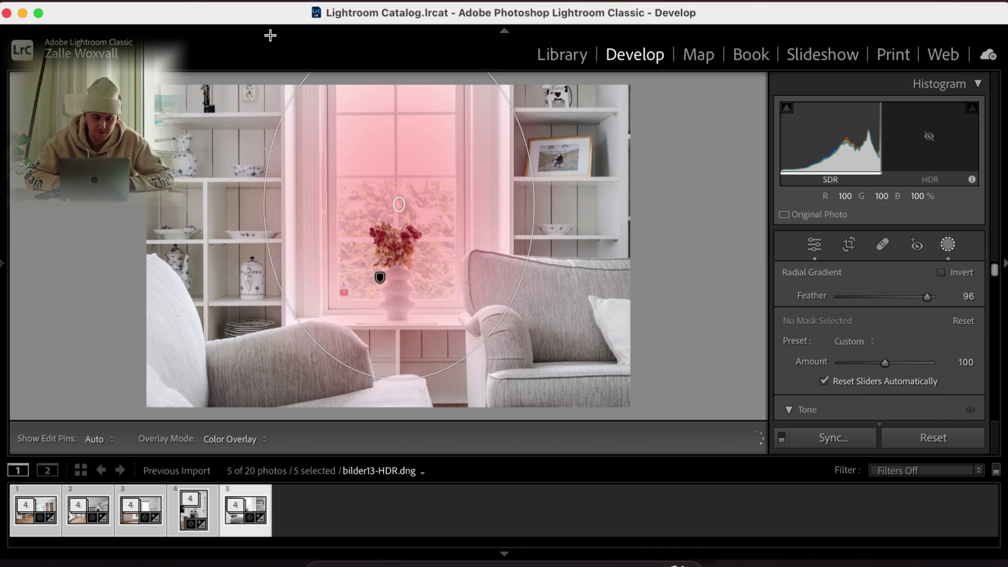
Step: Set the window mask to Contrast 68, Highlights 37 and Shadows −20, then leave Masking
{"action": "scroll", "coordinate": [921, 305], "scroll_direction": "down", "scroll_amount": 5}
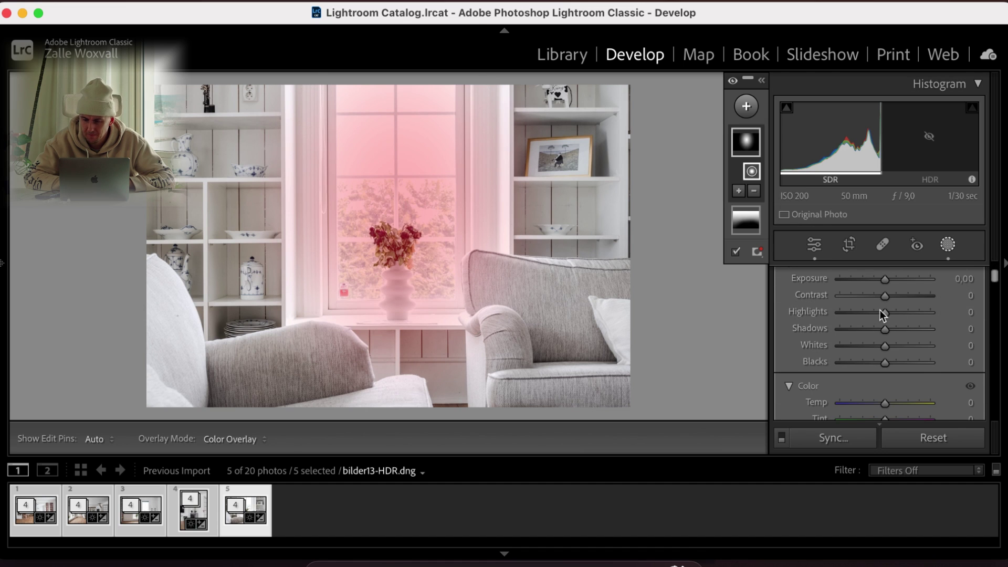
{"action": "left_click_drag", "start_coordinate": [880, 309], "coordinate": [917, 291]}
{"action": "left_click_drag", "start_coordinate": [885, 330], "coordinate": [878, 333]}
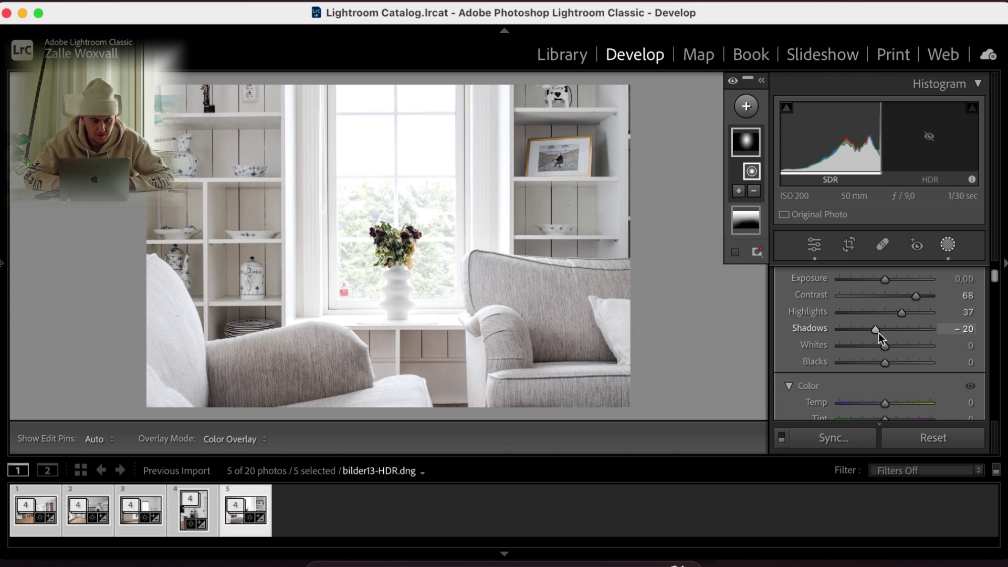
{"action": "left_click", "coordinate": [814, 244]}
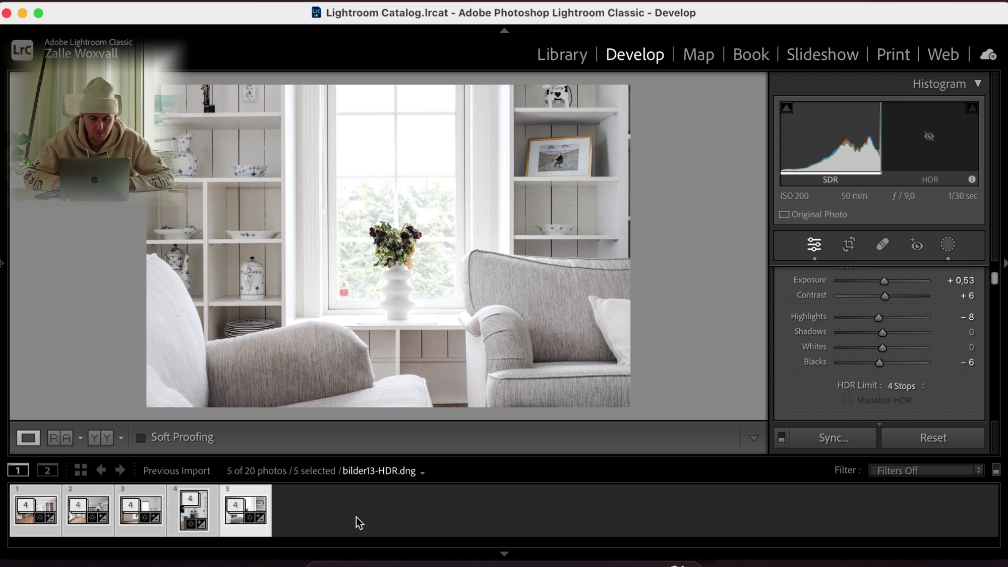